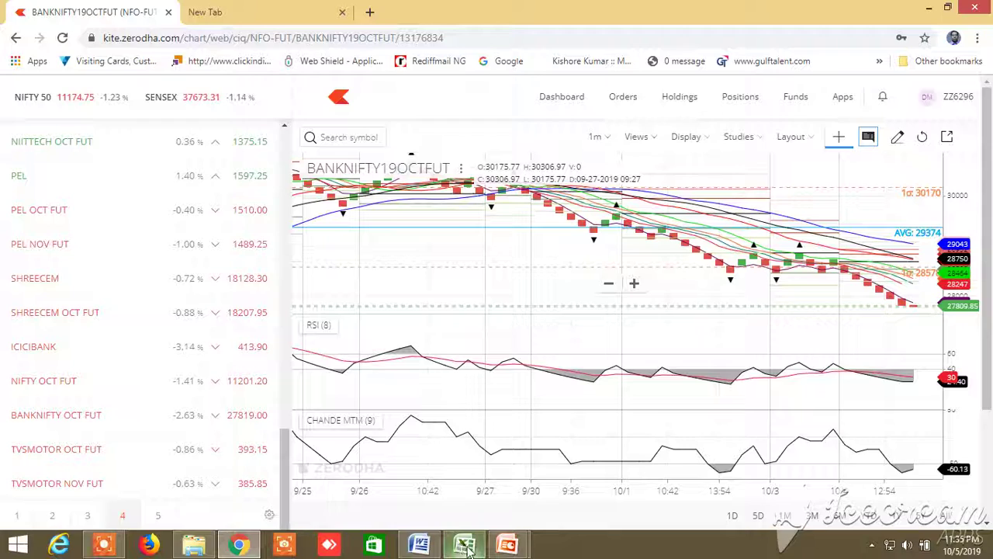
Step: Switch to the NEW BUY SELL LEVEL workbook in Excel and examine the Buy Above column with its buy-side targets
{"action": "left_click", "coordinate": [463, 545]}
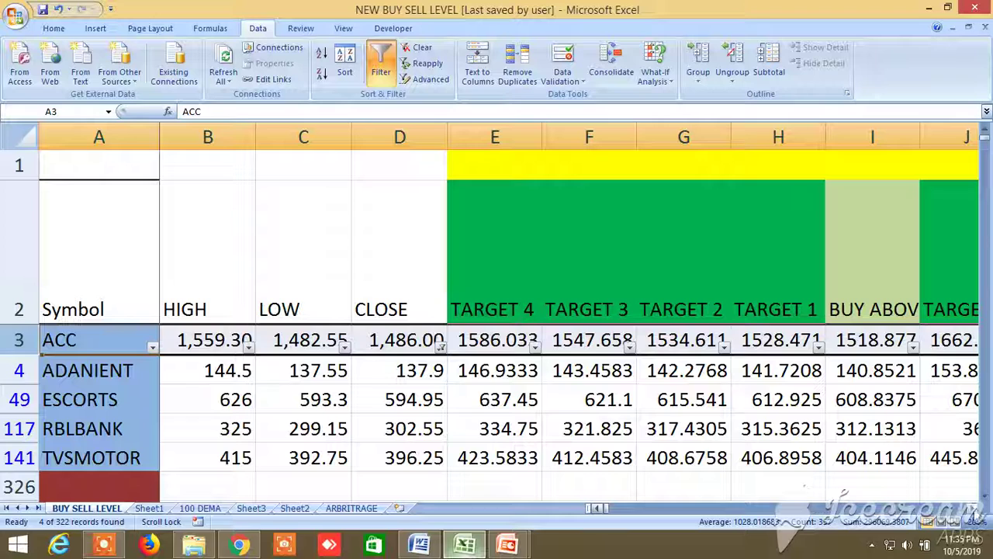
{"action": "left_click", "coordinate": [975, 510]}
{"action": "left_click", "coordinate": [787, 270]}
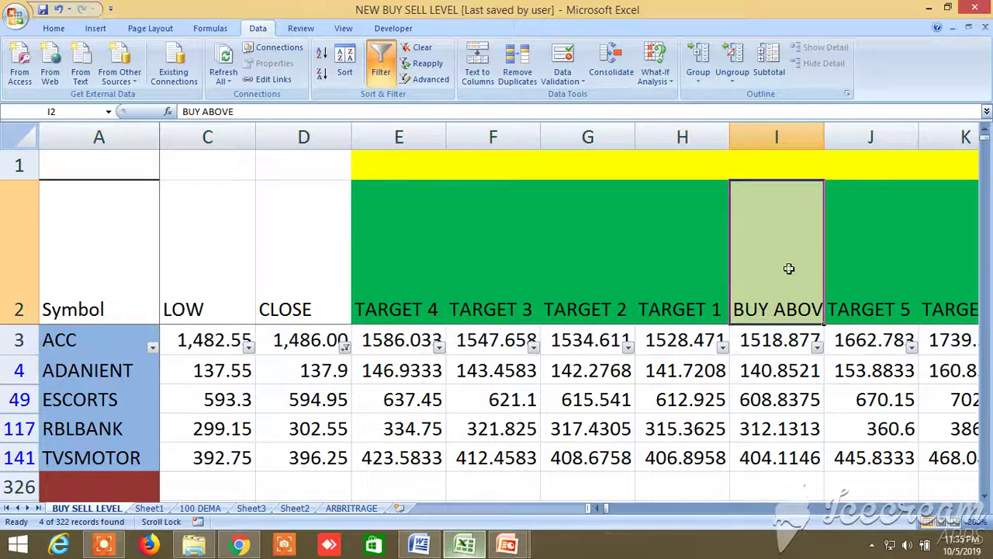
{"action": "left_click", "coordinate": [690, 274]}
{"action": "left_click", "coordinate": [419, 264]}
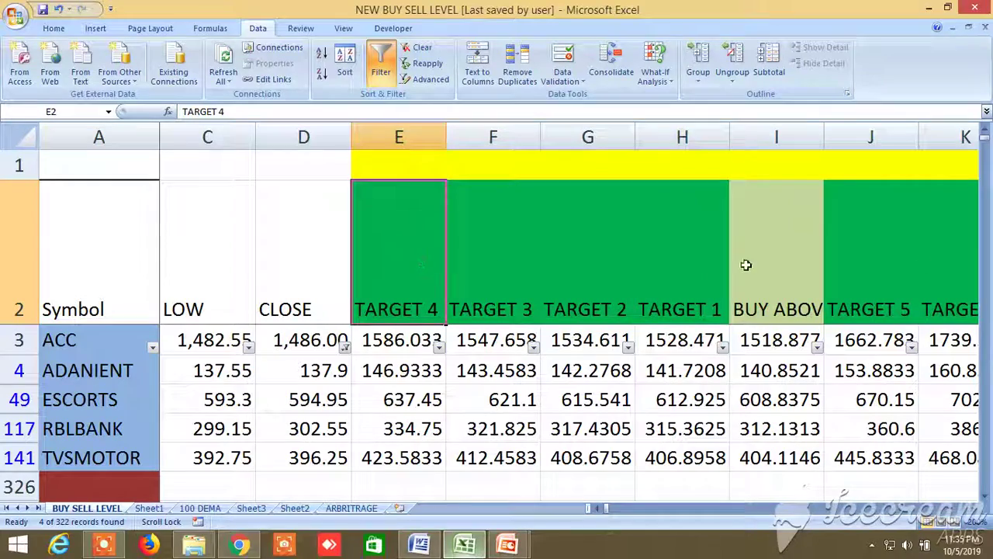
{"action": "left_click", "coordinate": [896, 280]}
{"action": "scroll", "coordinate": [970, 512], "scroll_direction": "right", "scroll_amount": 5}
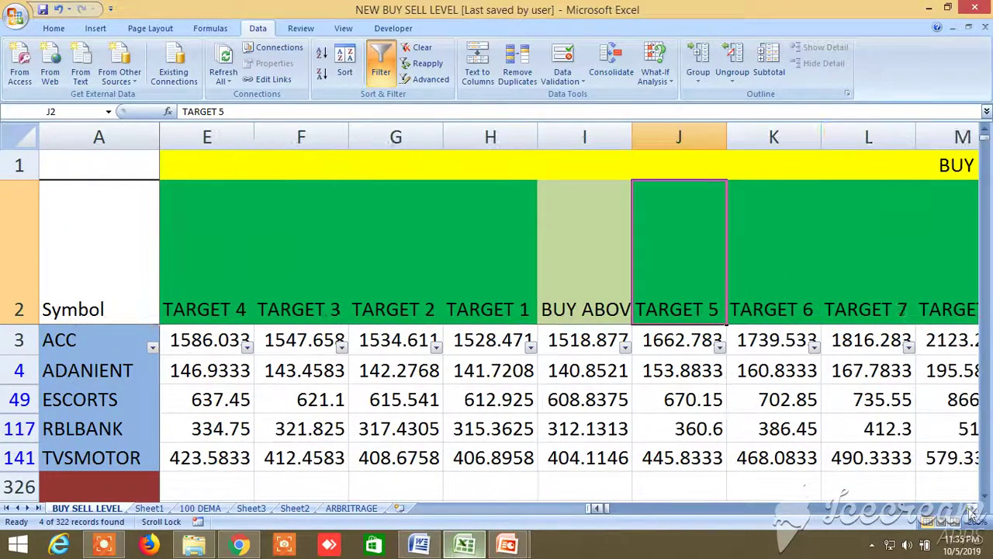
{"action": "left_click", "coordinate": [970, 511]}
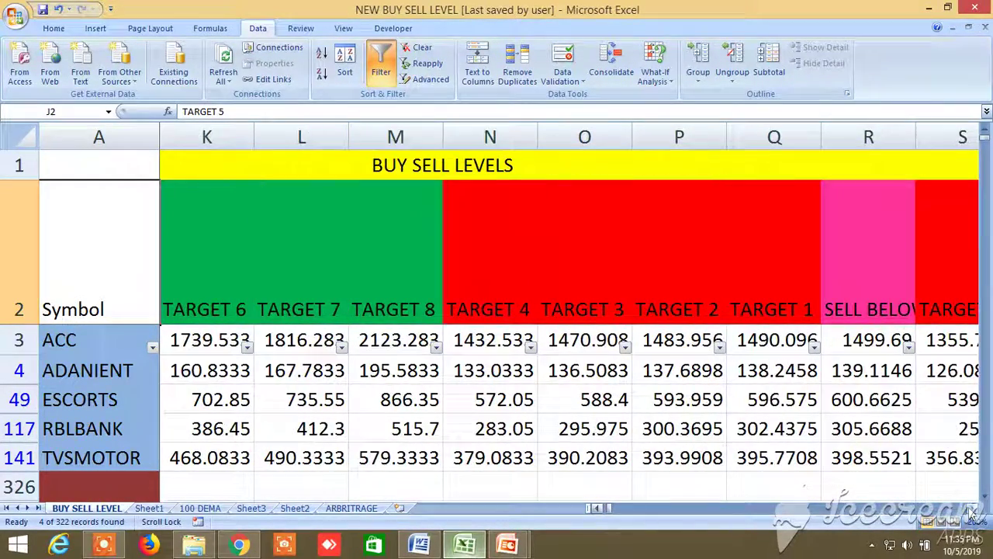
Step: Examine the Sell Below column and its sell-side targets in the BUY SELL LEVELS section
{"action": "left_click", "coordinate": [783, 276]}
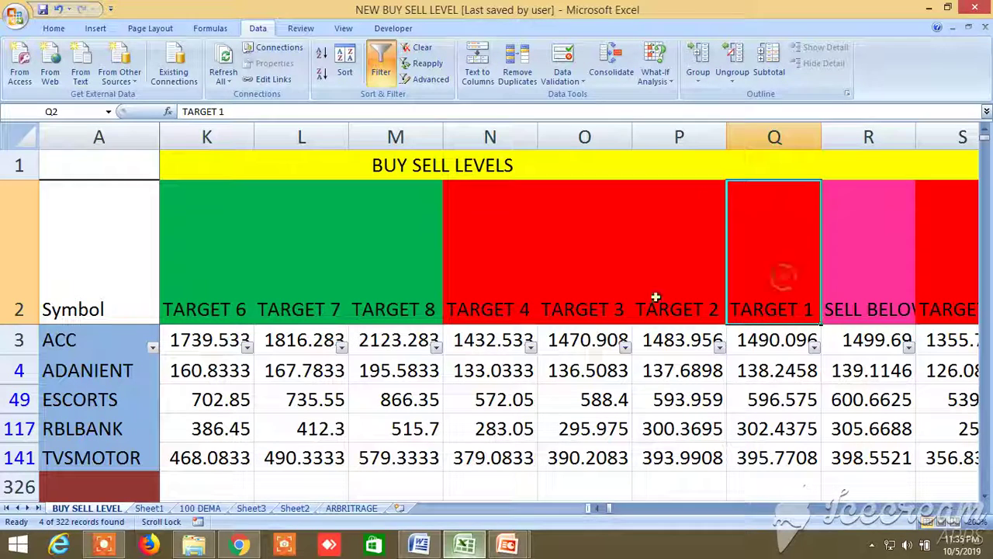
{"action": "left_click", "coordinate": [514, 268]}
{"action": "left_click", "coordinate": [965, 273]}
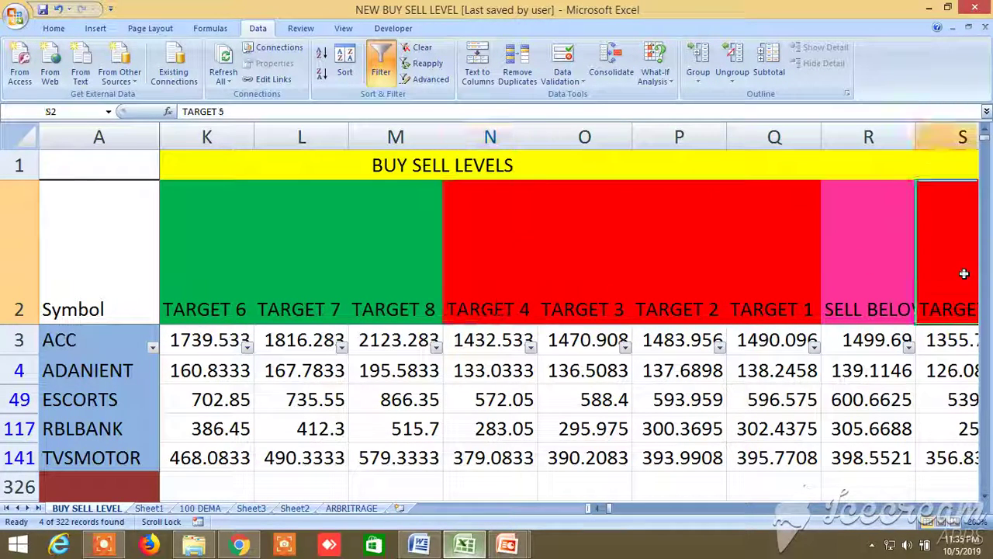
{"action": "left_click", "coordinate": [970, 510]}
{"action": "left_click", "coordinate": [970, 510]}
{"action": "left_click", "coordinate": [971, 510]}
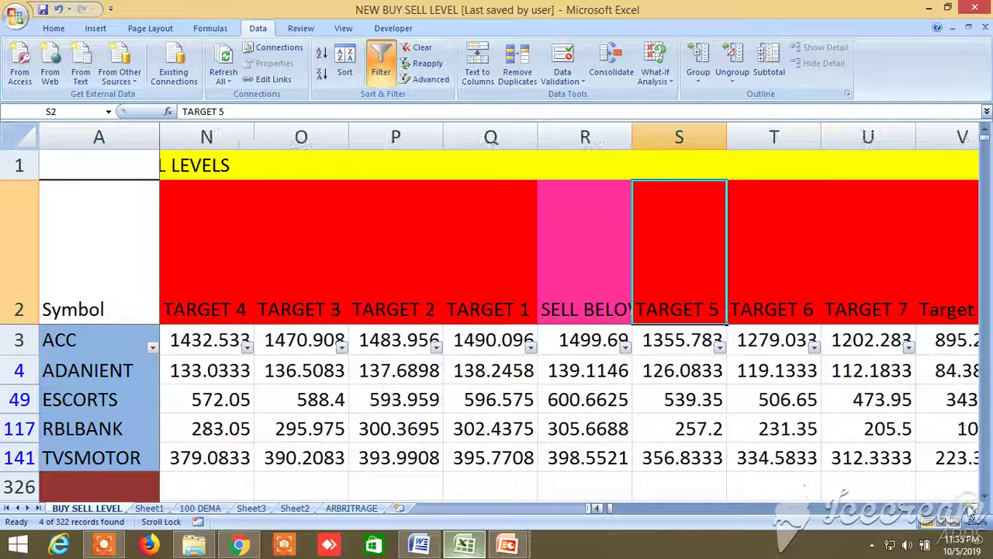
Step: Review the ALTERNATIVE BUY SELL LEVELS section, covering its Buy Above, Sell Below and target columns
{"action": "left_click", "coordinate": [970, 510]}
{"action": "left_click", "coordinate": [970, 510]}
{"action": "left_click_drag", "start_coordinate": [970, 509], "coordinate": [970, 510]}
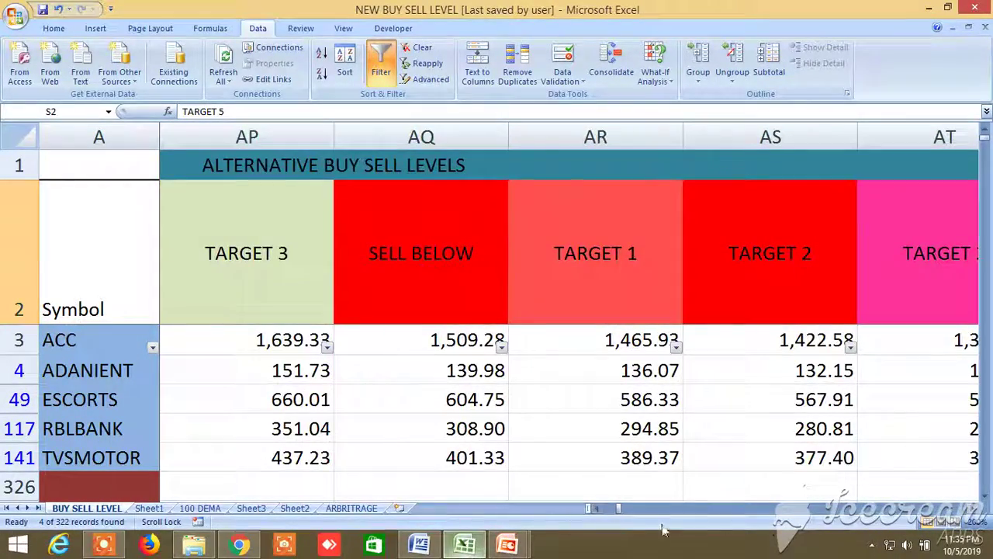
{"action": "left_click_drag", "start_coordinate": [595, 508], "coordinate": [595, 509]}
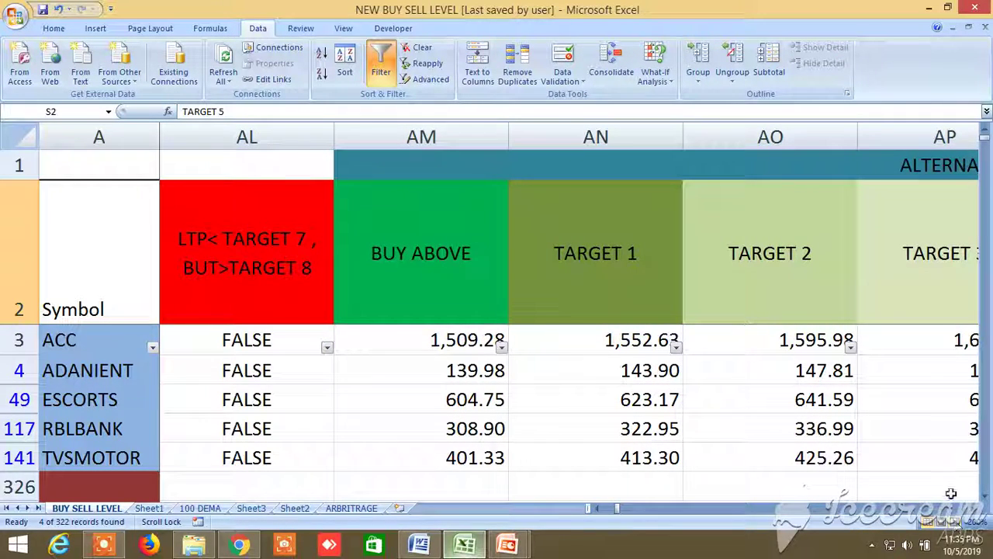
{"action": "left_click_drag", "start_coordinate": [976, 509], "coordinate": [976, 509]}
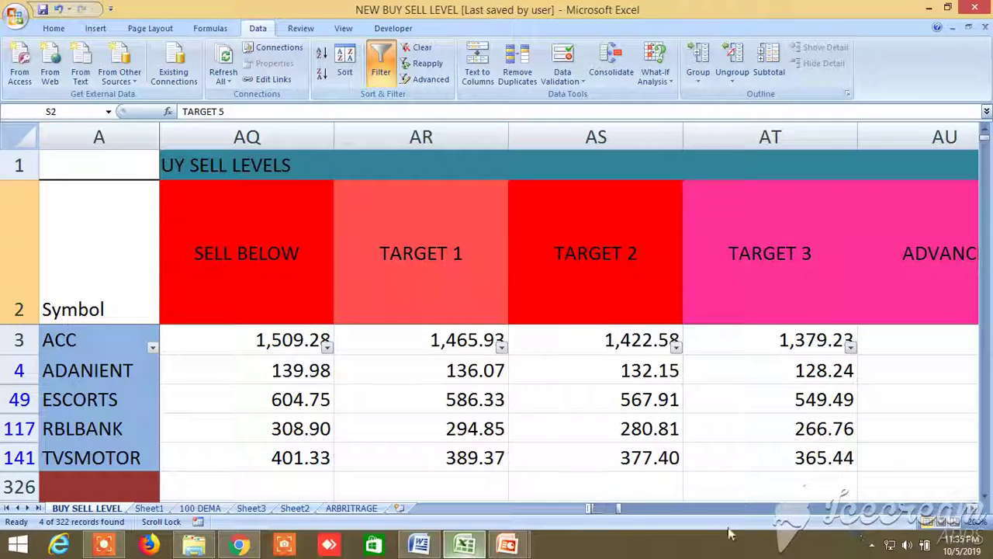
{"action": "left_click_drag", "start_coordinate": [622, 508], "coordinate": [621, 509]}
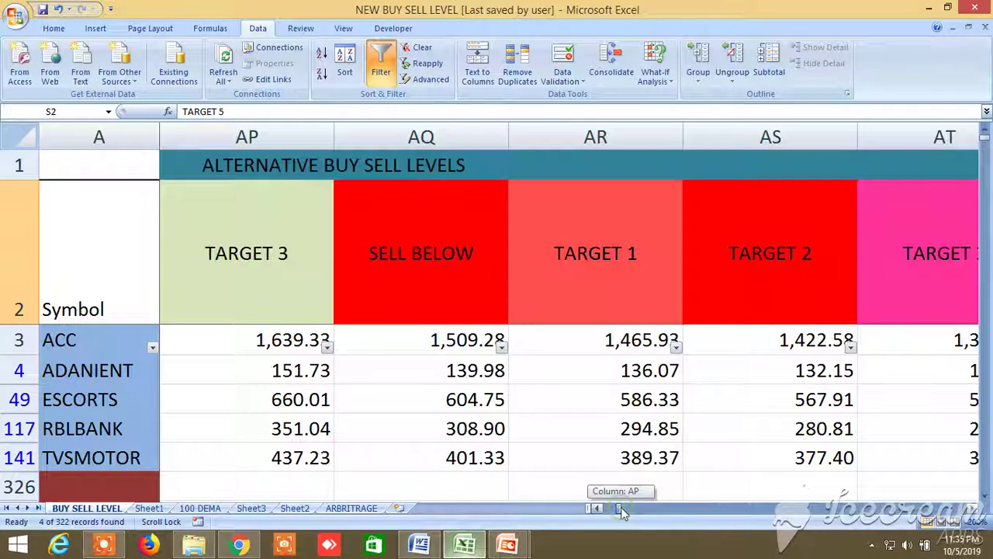
Step: Look through the FIBONACCI LEVEL columns and the further level sections up to the Resistance columns
{"action": "left_click_drag", "start_coordinate": [976, 509], "coordinate": [976, 509]}
{"action": "left_click_drag", "start_coordinate": [597, 509], "coordinate": [597, 509]}
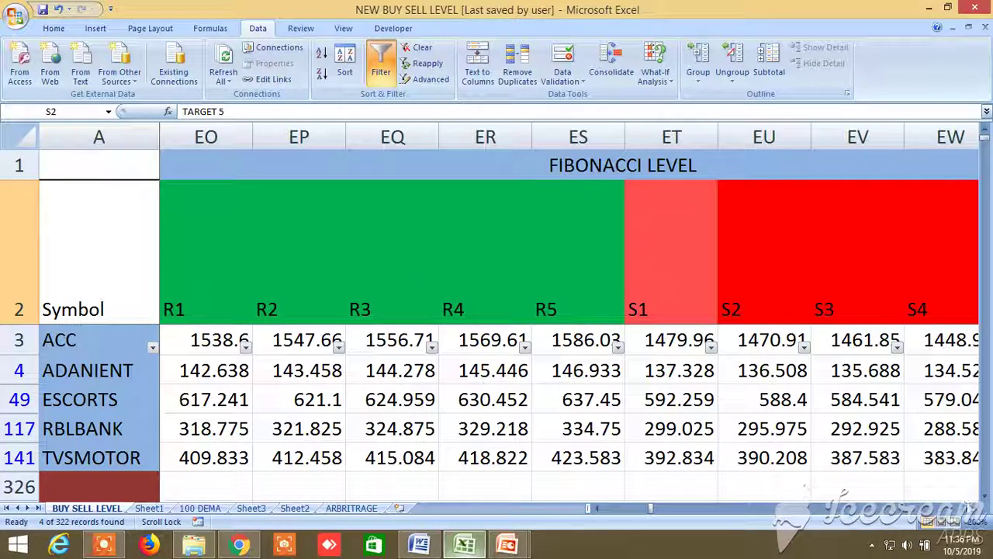
{"action": "left_click_drag", "start_coordinate": [976, 509], "coordinate": [972, 512]}
{"action": "left_click", "coordinate": [658, 512]}
{"action": "left_click_drag", "start_coordinate": [658, 512], "coordinate": [951, 525]}
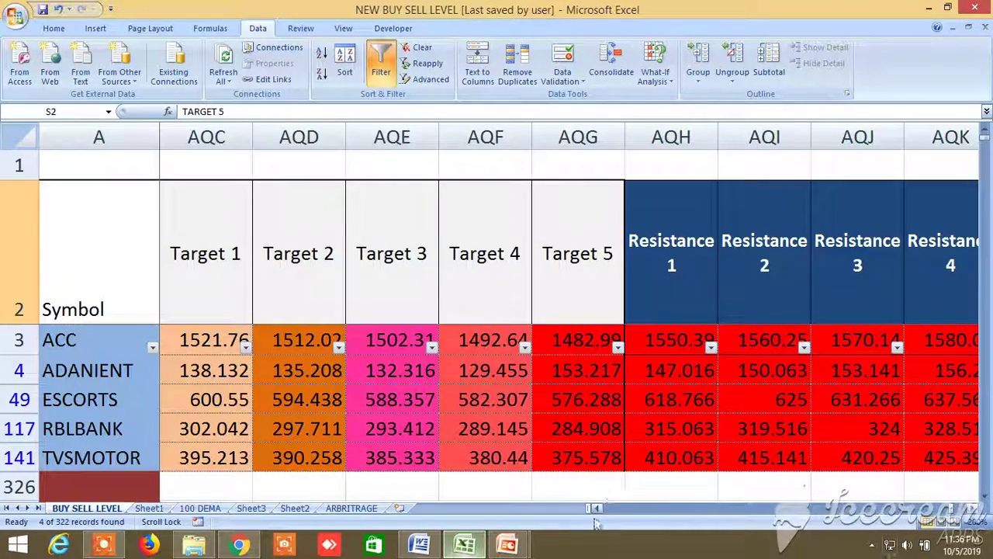
Step: Examine the Buy at/above and Sell at/below columns together with their five targets each
{"action": "left_click", "coordinate": [596, 508]}
{"action": "left_click", "coordinate": [596, 508]}
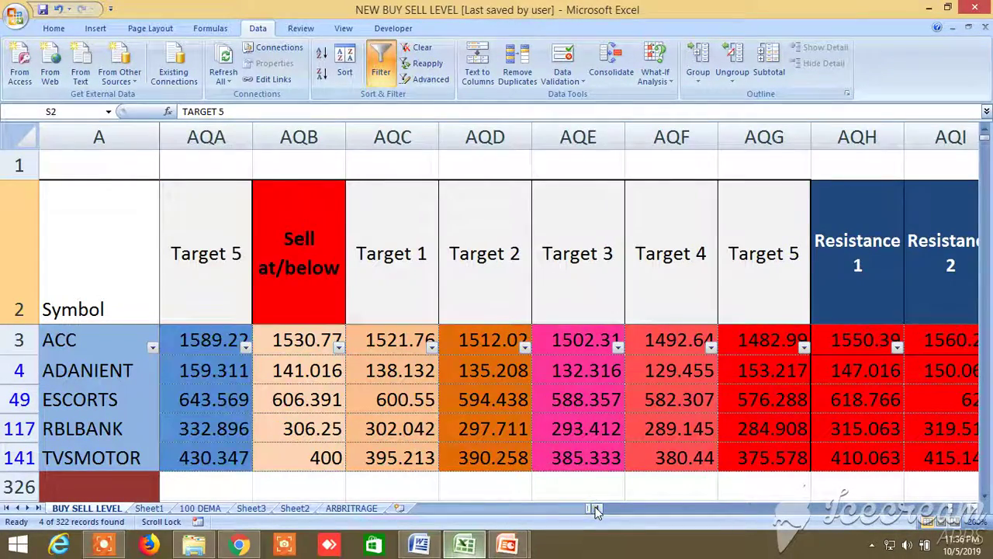
{"action": "left_click", "coordinate": [596, 509]}
{"action": "left_click", "coordinate": [596, 509]}
{"action": "left_click", "coordinate": [596, 508]}
{"action": "left_click", "coordinate": [596, 509]}
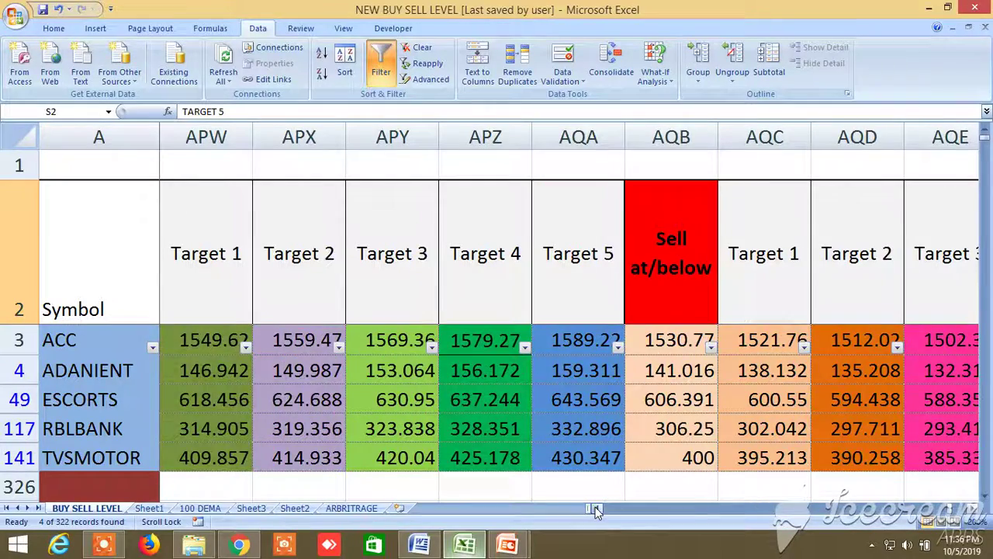
{"action": "left_click", "coordinate": [596, 509]}
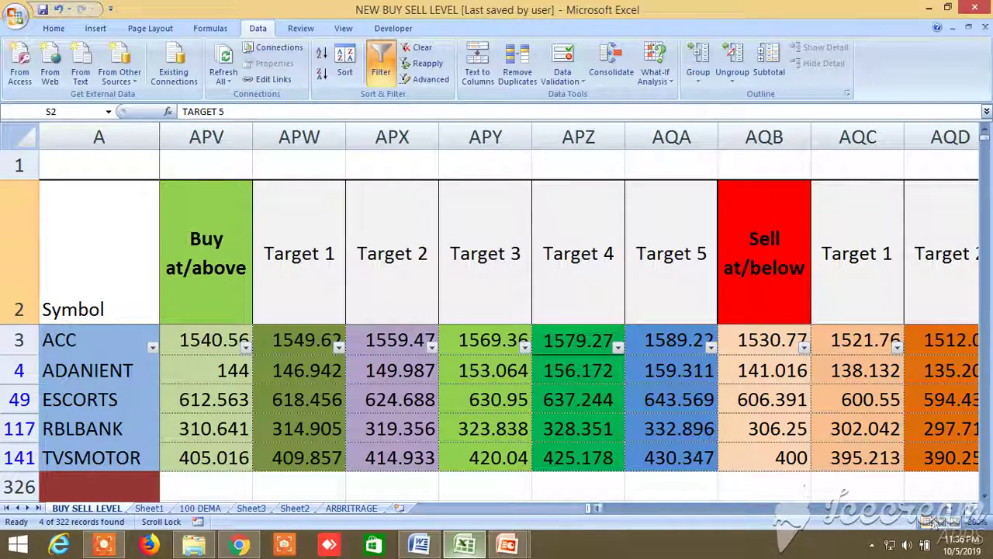
{"action": "scroll", "coordinate": [937, 522], "scroll_direction": "right", "scroll_amount": 4}
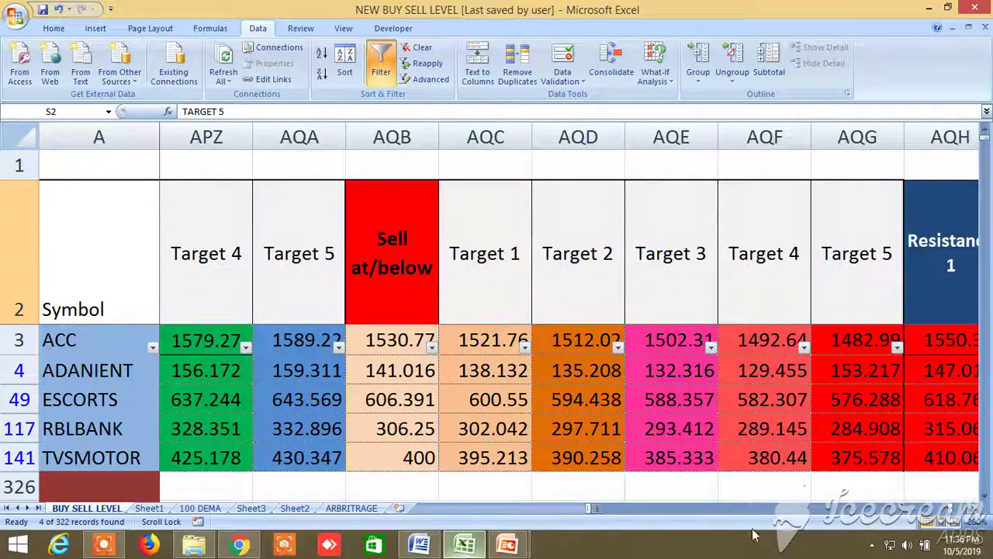
{"action": "scroll", "coordinate": [756, 531], "scroll_direction": "left", "scroll_amount": 20}
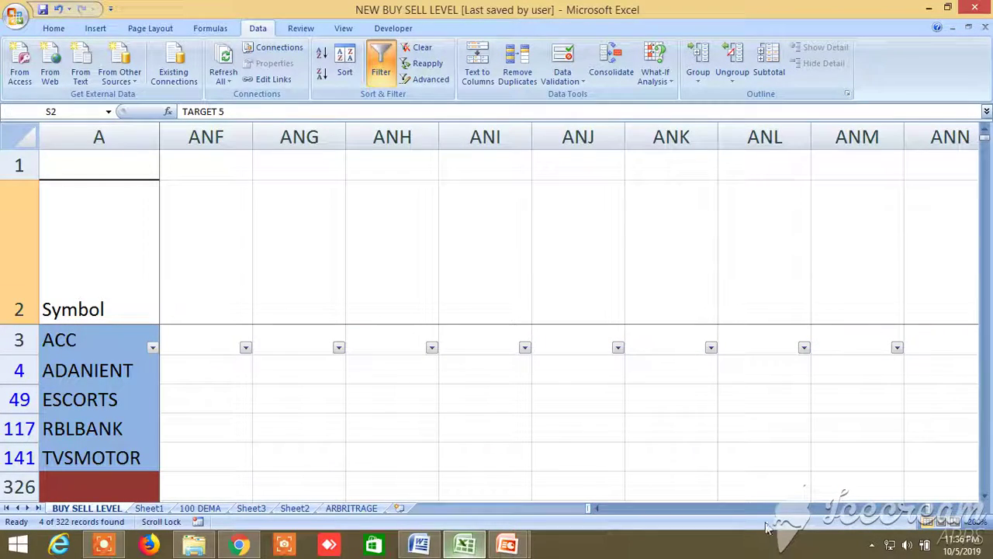
Step: Remove the filter from the sheet and look through the full symbol list with its High, Low and Close values
{"action": "left_click_drag", "start_coordinate": [943, 509], "coordinate": [587, 511]}
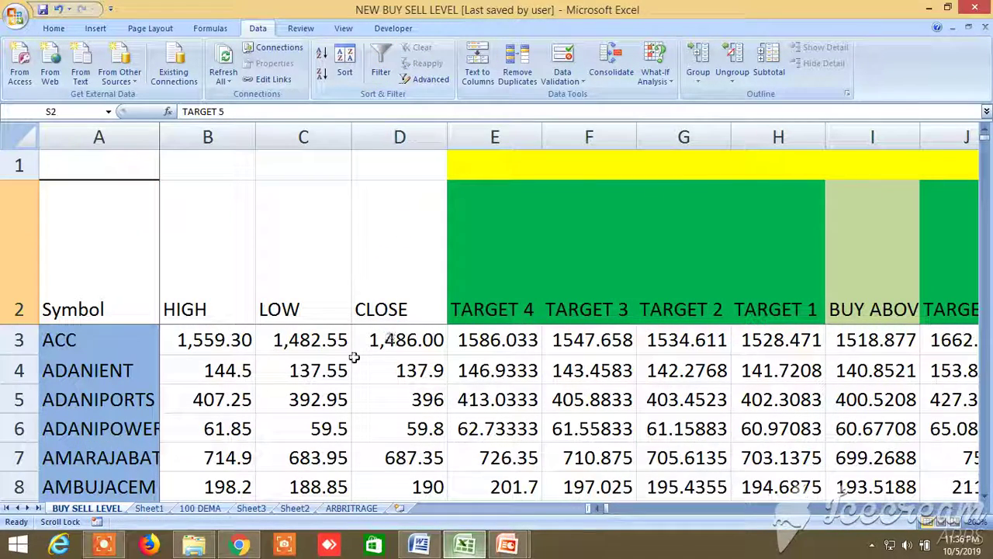
{"action": "scroll", "coordinate": [289, 388], "scroll_direction": "down", "scroll_amount": 9}
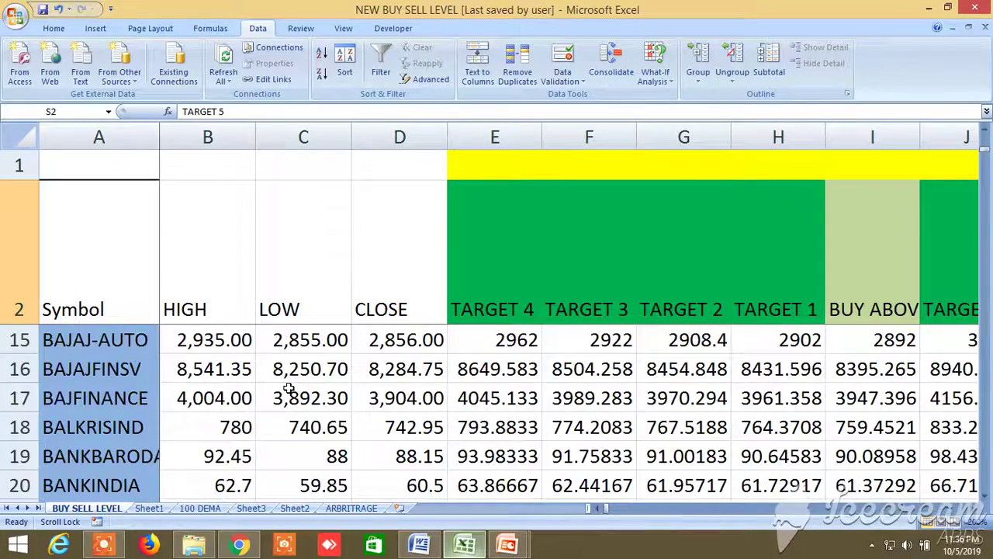
{"action": "scroll", "coordinate": [289, 388], "scroll_direction": "down", "scroll_amount": 4}
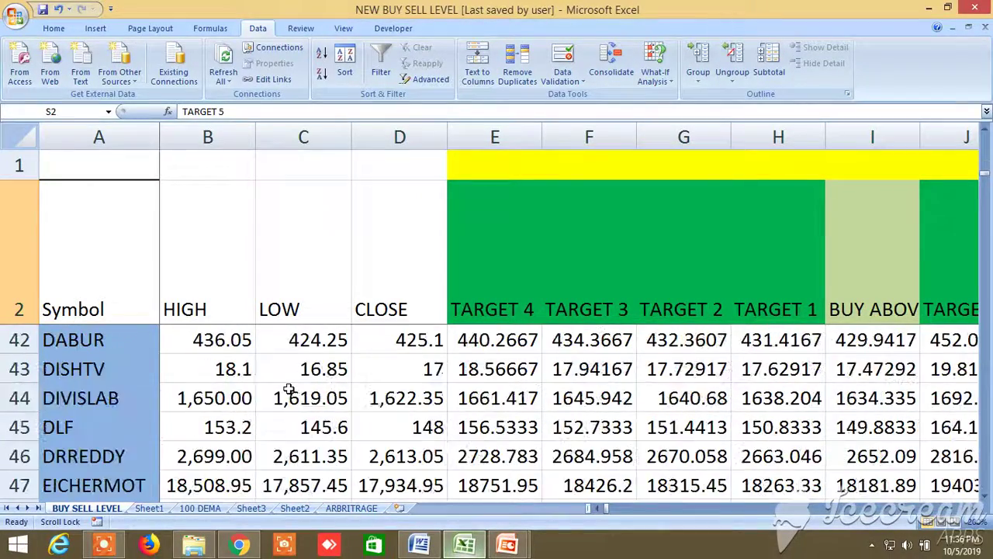
{"action": "scroll", "coordinate": [289, 388], "scroll_direction": "down", "scroll_amount": 17}
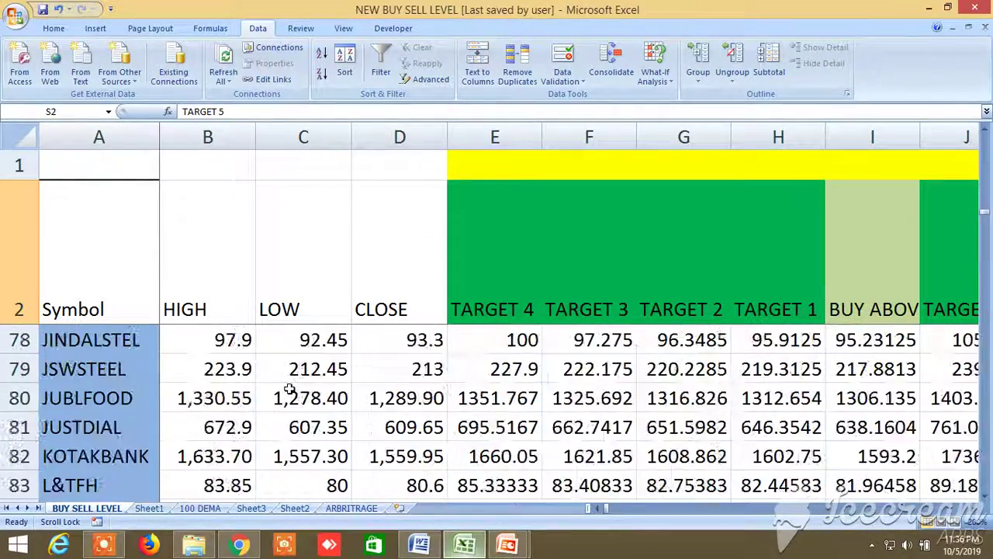
{"action": "scroll", "coordinate": [289, 388], "scroll_direction": "down", "scroll_amount": 15}
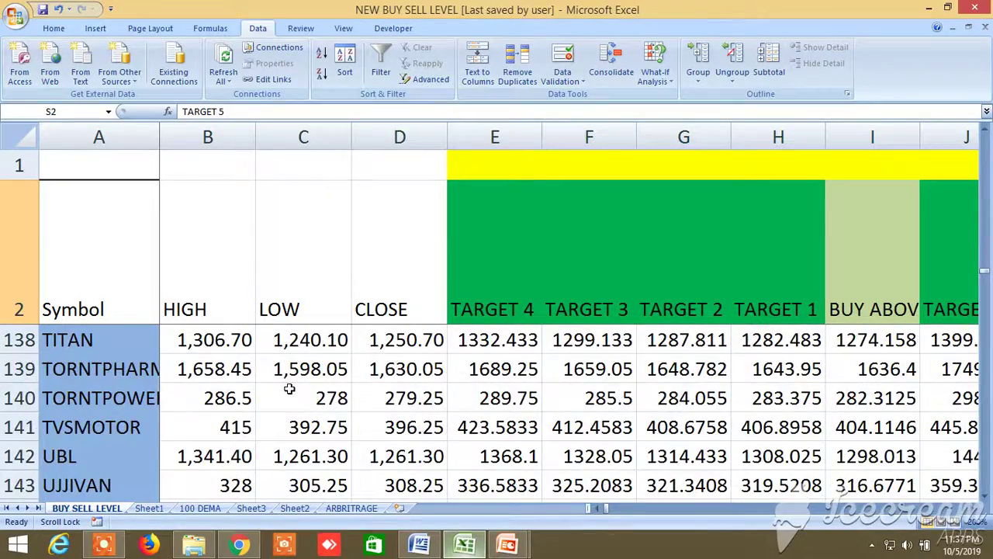
{"action": "scroll", "coordinate": [289, 388], "scroll_direction": "up", "scroll_amount": 5}
{"action": "scroll", "coordinate": [289, 389], "scroll_direction": "up", "scroll_amount": 20}
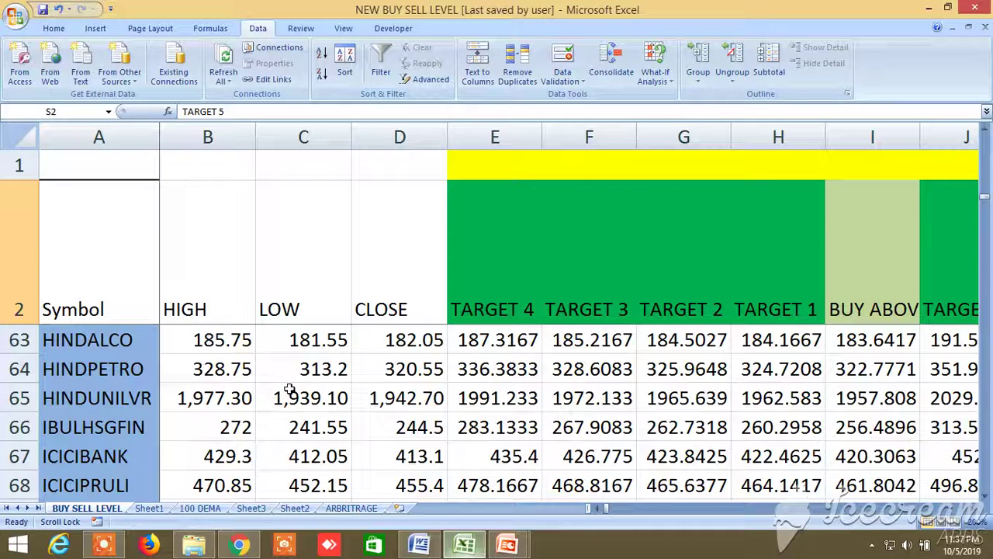
Step: Review the buy and sell levels in the BANKNIFTY and NIFTY index and futures rows
{"action": "left_click", "coordinate": [869, 280]}
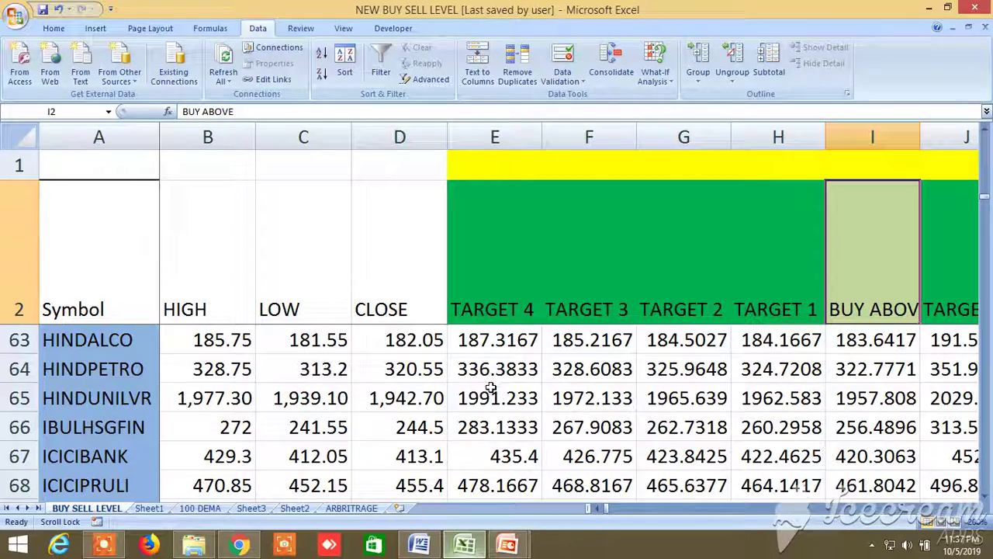
{"action": "scroll", "coordinate": [491, 388], "scroll_direction": "down", "scroll_amount": 20}
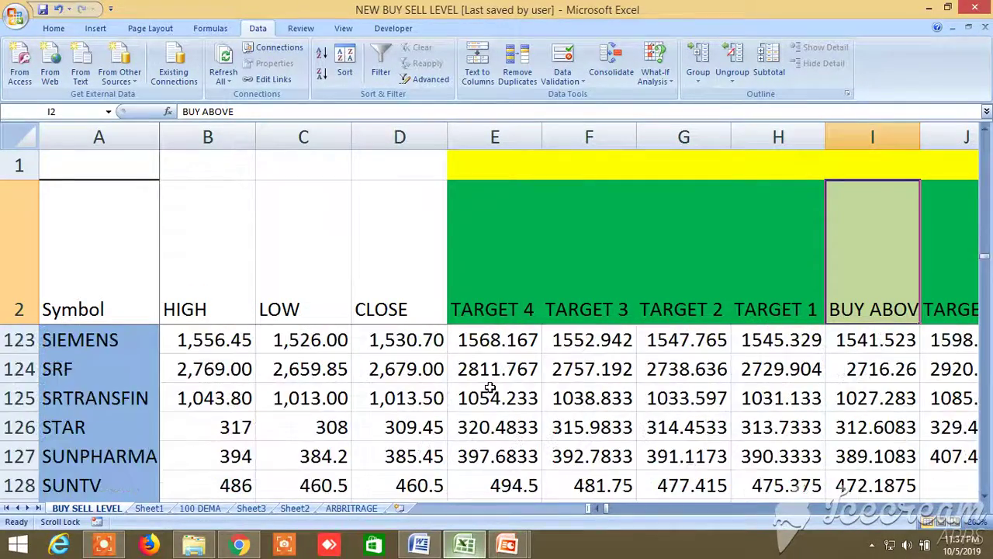
{"action": "scroll", "coordinate": [491, 389], "scroll_direction": "down", "scroll_amount": 13}
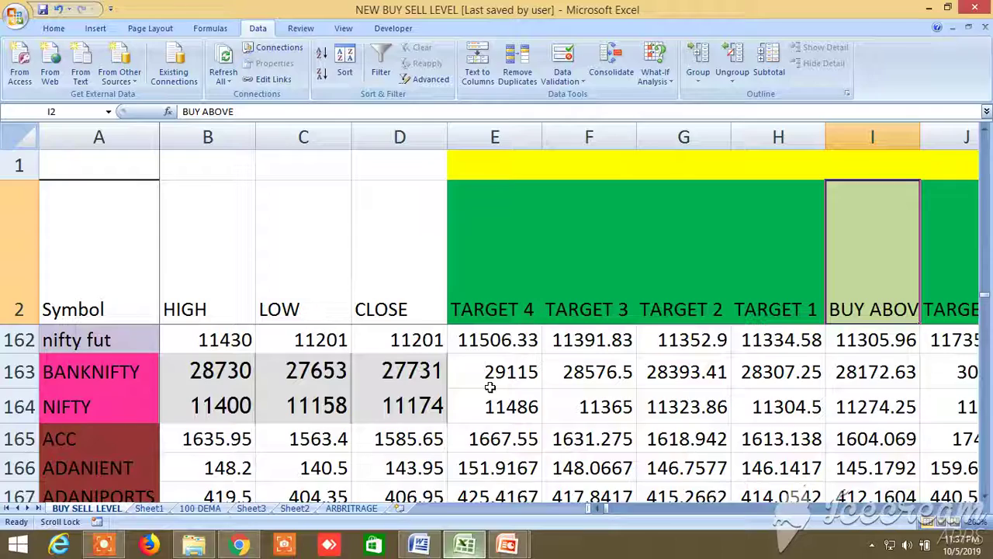
{"action": "scroll", "coordinate": [491, 388], "scroll_direction": "up", "scroll_amount": 1}
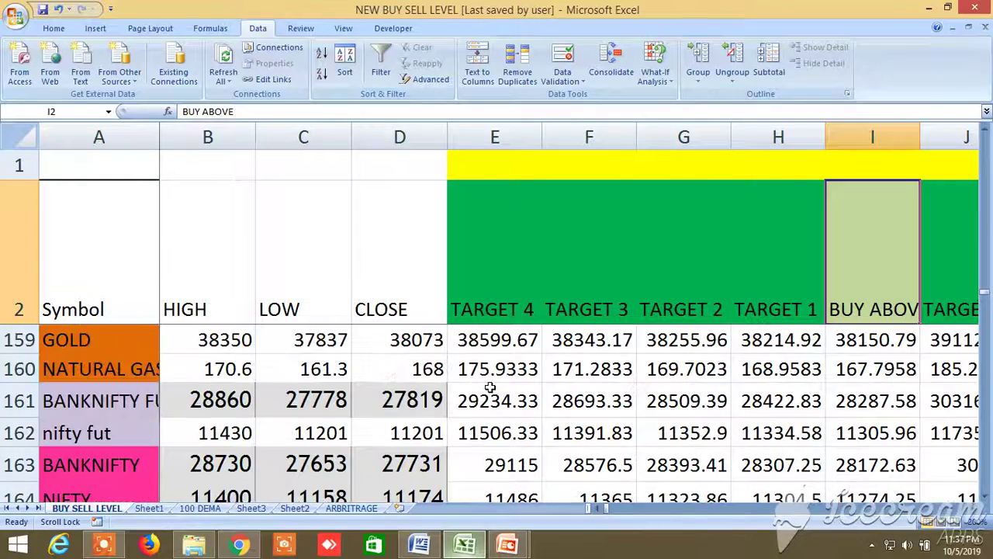
{"action": "left_click", "coordinate": [986, 496]}
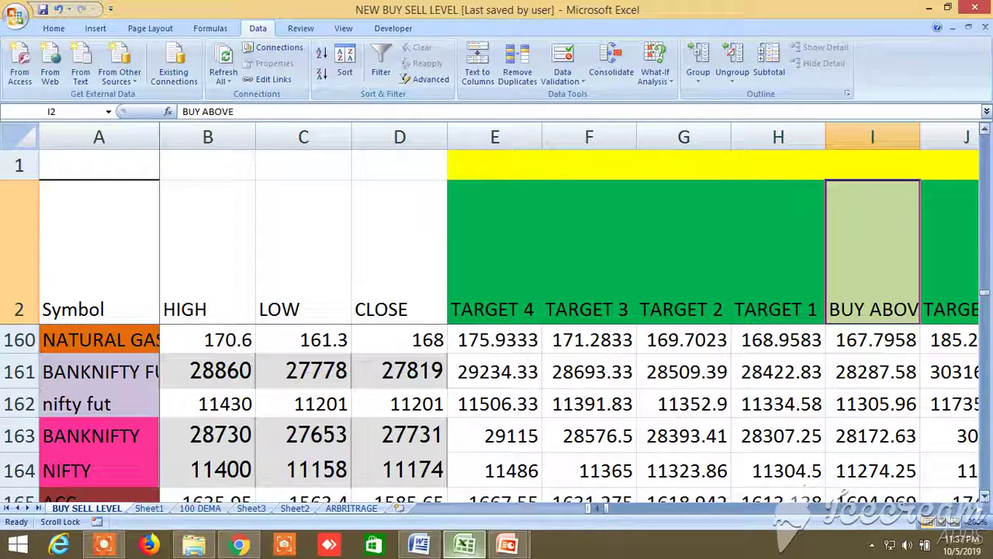
{"action": "left_click", "coordinate": [974, 508]}
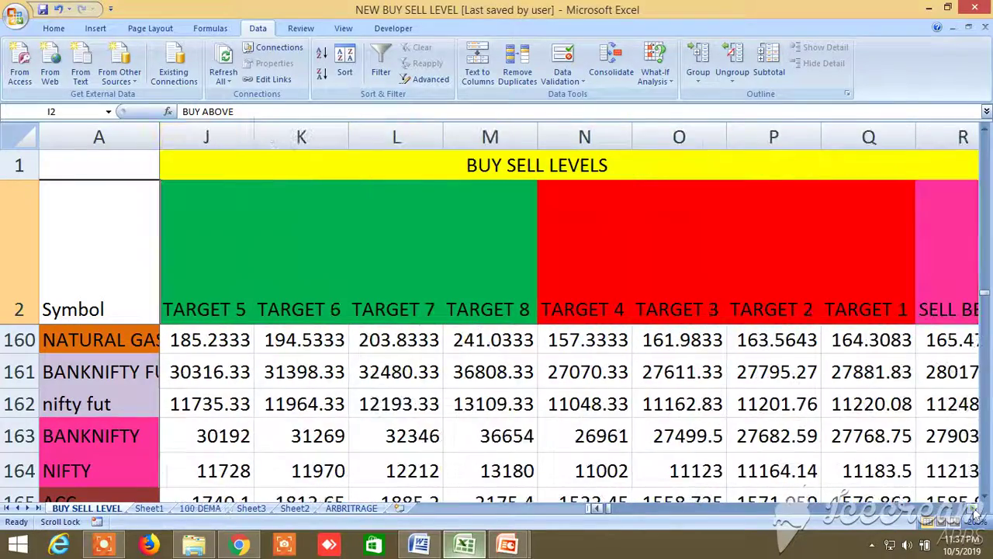
{"action": "left_click_drag", "start_coordinate": [974, 508], "coordinate": [974, 508]}
{"action": "left_click_drag", "start_coordinate": [654, 508], "coordinate": [599, 511]}
Step: Review the commodity rows from CRUDEOIL to ALUMINIUM across the BUY SELL LEVELS, LTP comparison and TARGET columns up to ADVANCE
{"action": "scroll", "coordinate": [187, 411], "scroll_direction": "up", "scroll_amount": 1}
{"action": "scroll", "coordinate": [187, 411], "scroll_direction": "up", "scroll_amount": 2}
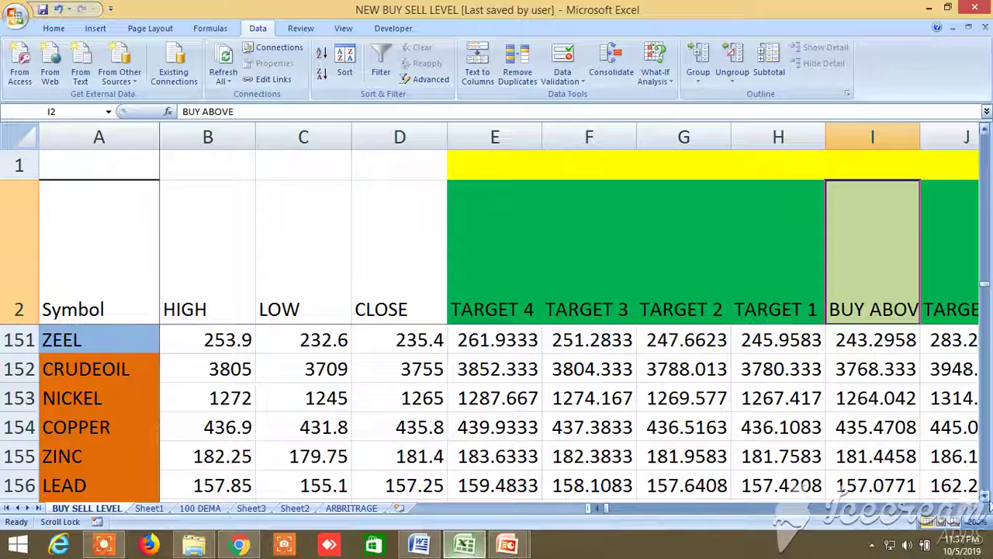
{"action": "left_click", "coordinate": [985, 499]}
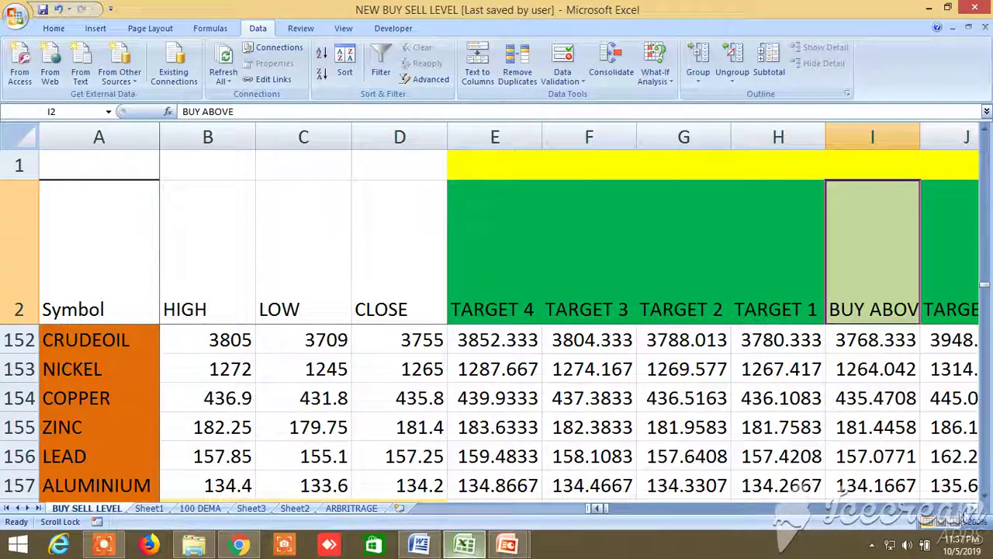
{"action": "left_click", "coordinate": [974, 509]}
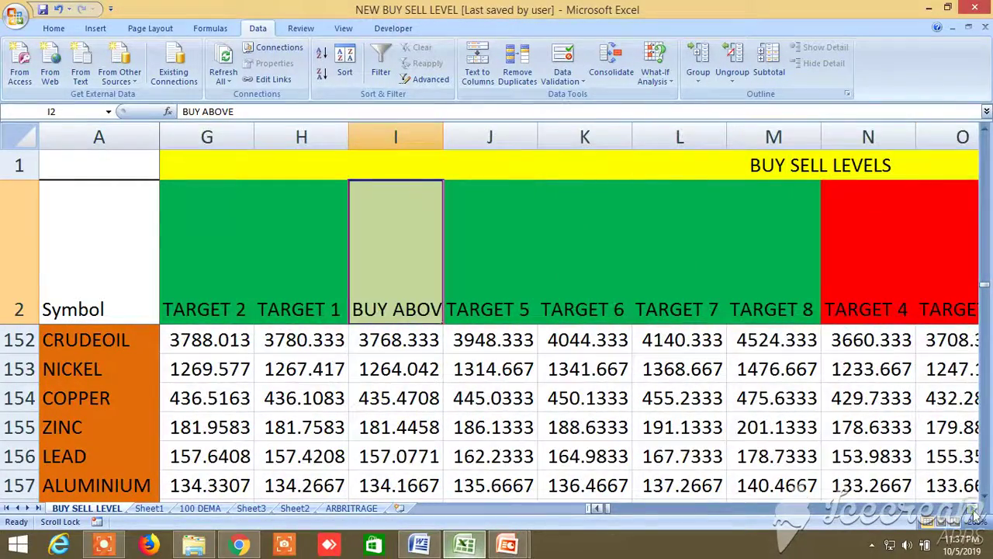
{"action": "left_click", "coordinate": [974, 509]}
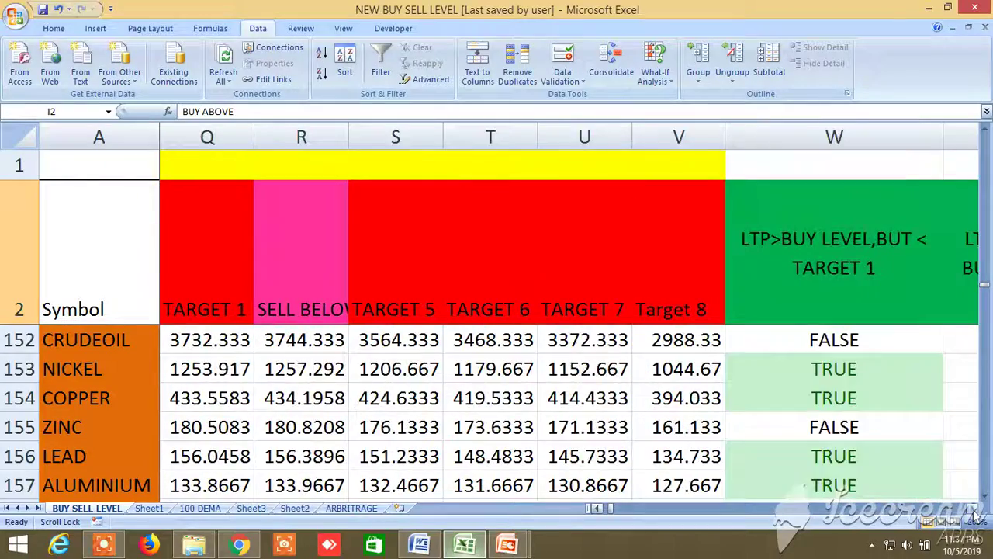
{"action": "left_click", "coordinate": [975, 509]}
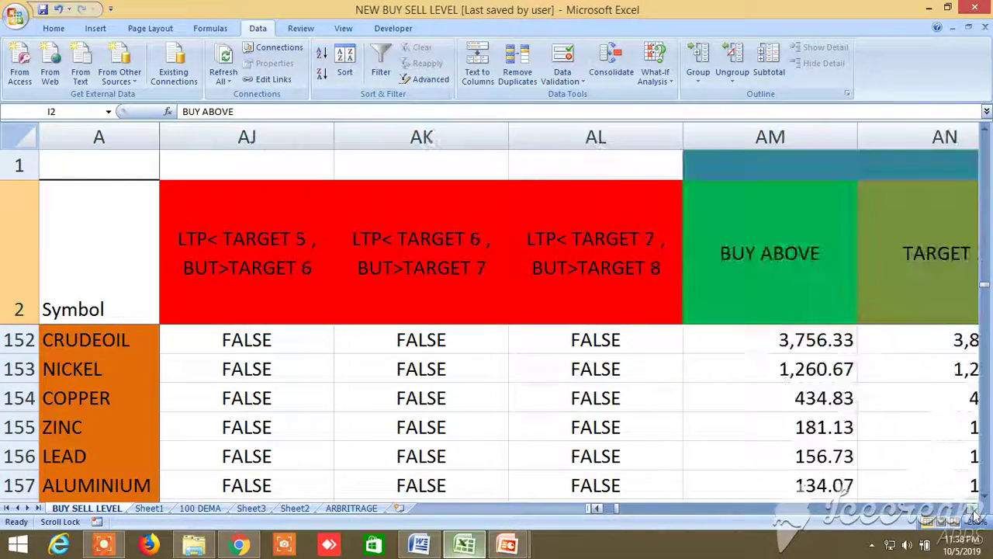
{"action": "left_click", "coordinate": [974, 509]}
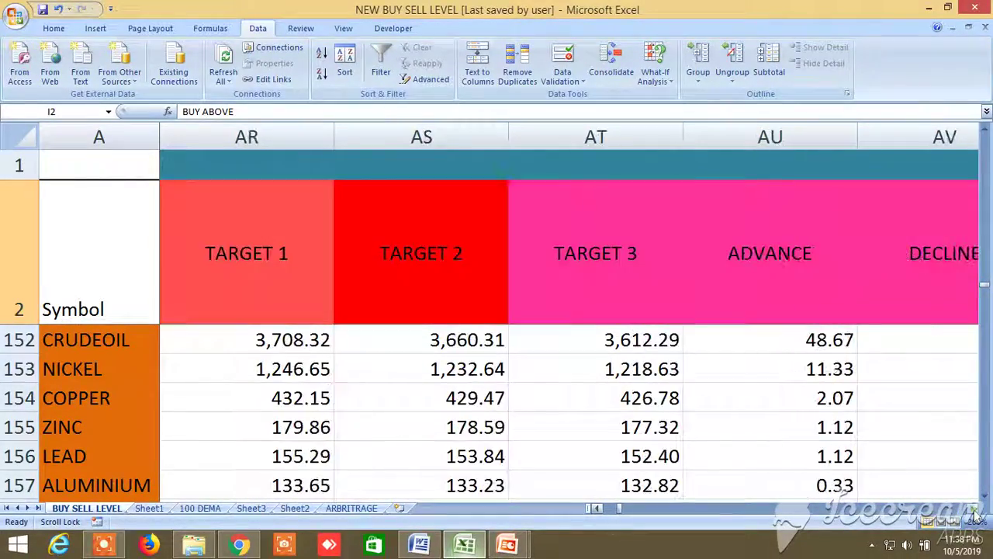
Step: Look through the AVERAGE PRICES, DEMA cross, NORMDIST and PROBABILITY columns for the commodity rows from CRUDEOIL to ALUMINIUM
{"action": "left_click", "coordinate": [974, 509]}
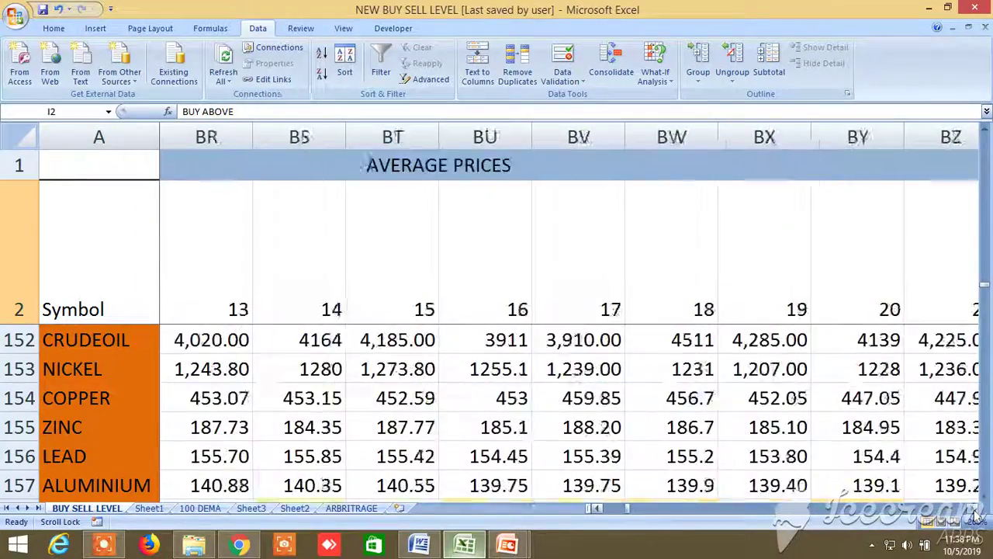
{"action": "left_click", "coordinate": [974, 509]}
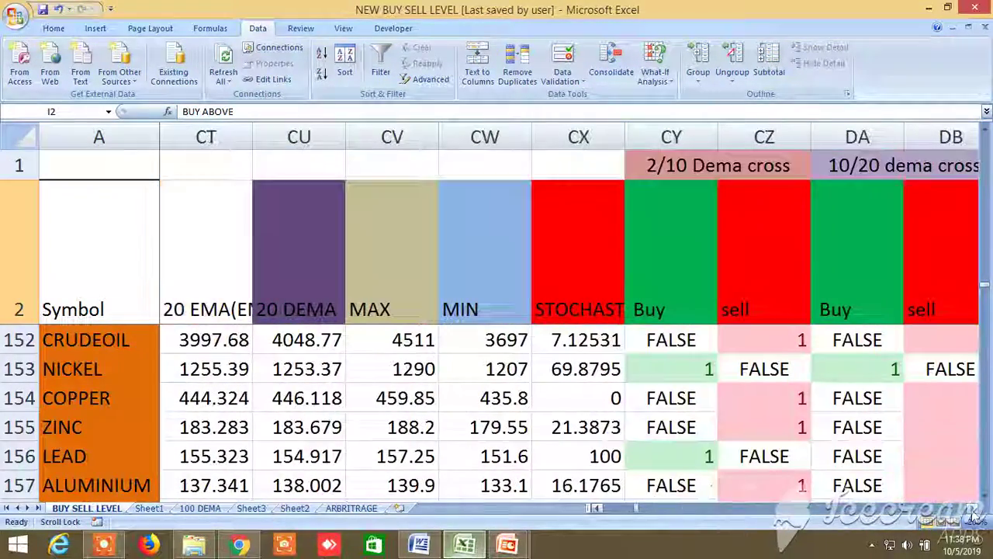
{"action": "left_click", "coordinate": [975, 509]}
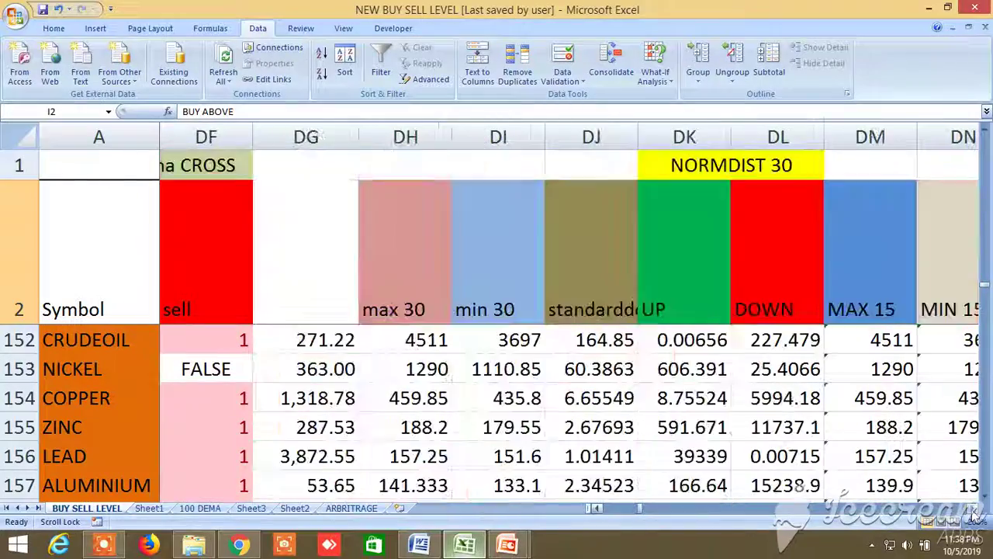
{"action": "left_click", "coordinate": [975, 509]}
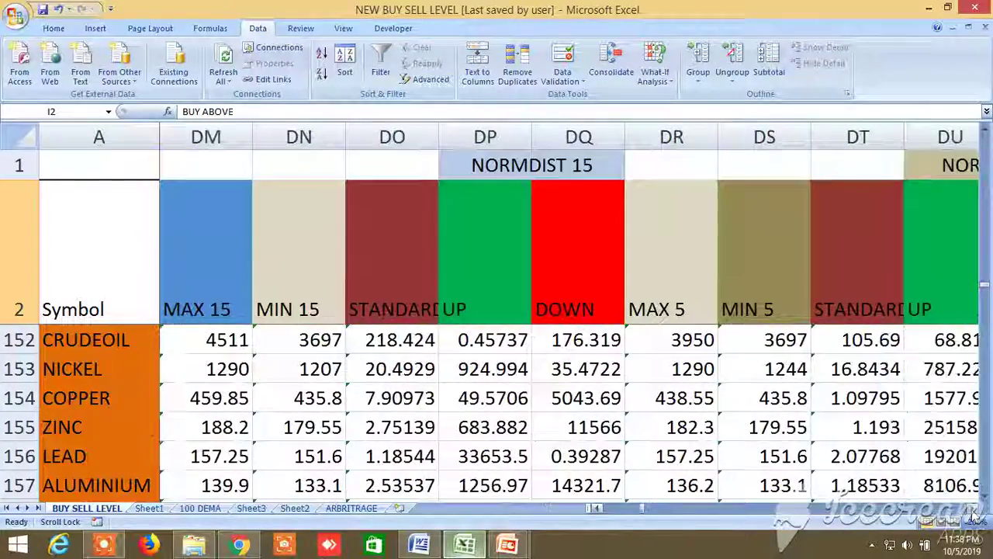
{"action": "left_click", "coordinate": [974, 509]}
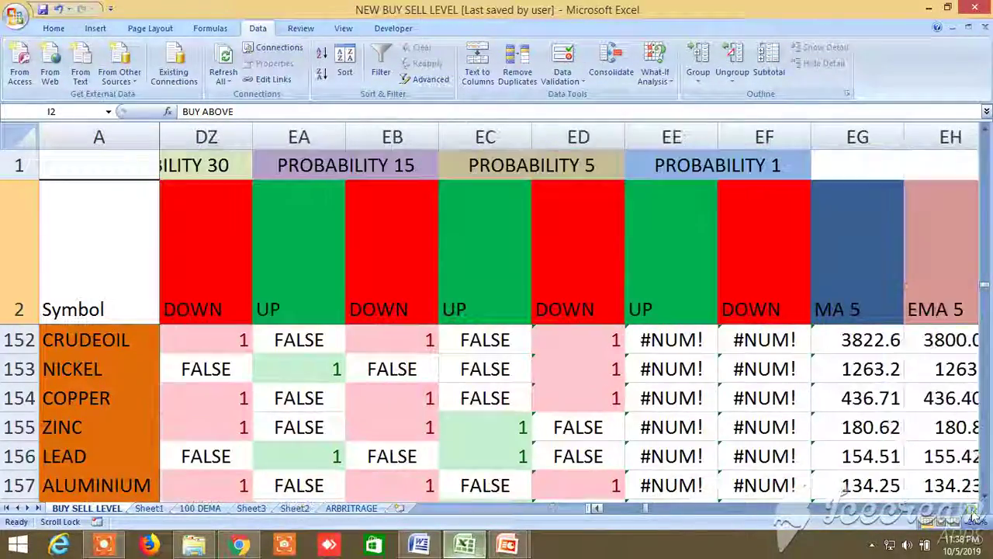
Step: Examine the EMA 5-8-13 CROSSOVER, FIBONACCI LEVEL and PIVOT POINT columns for the same commodity rows
{"action": "left_click", "coordinate": [975, 510]}
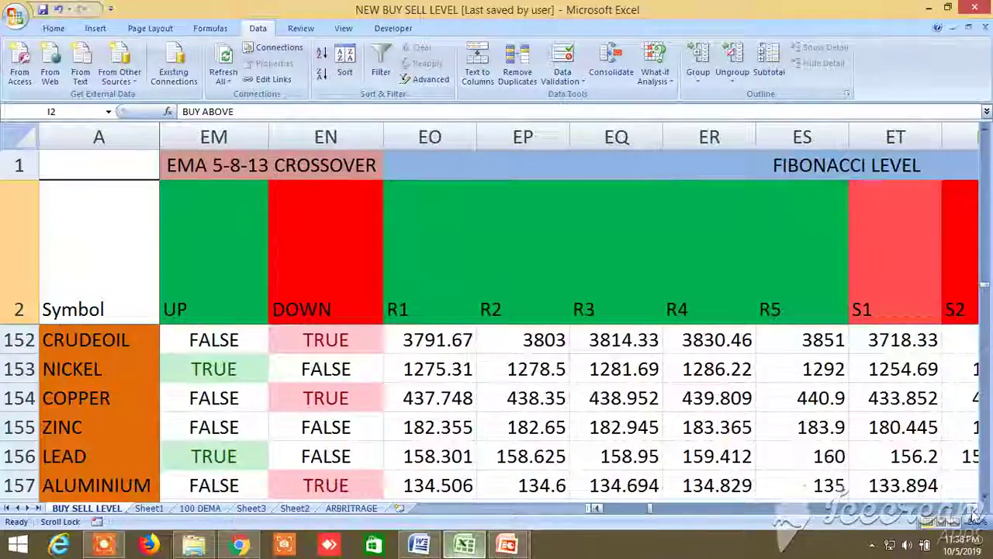
{"action": "left_click", "coordinate": [975, 510]}
{"action": "left_click", "coordinate": [975, 509]}
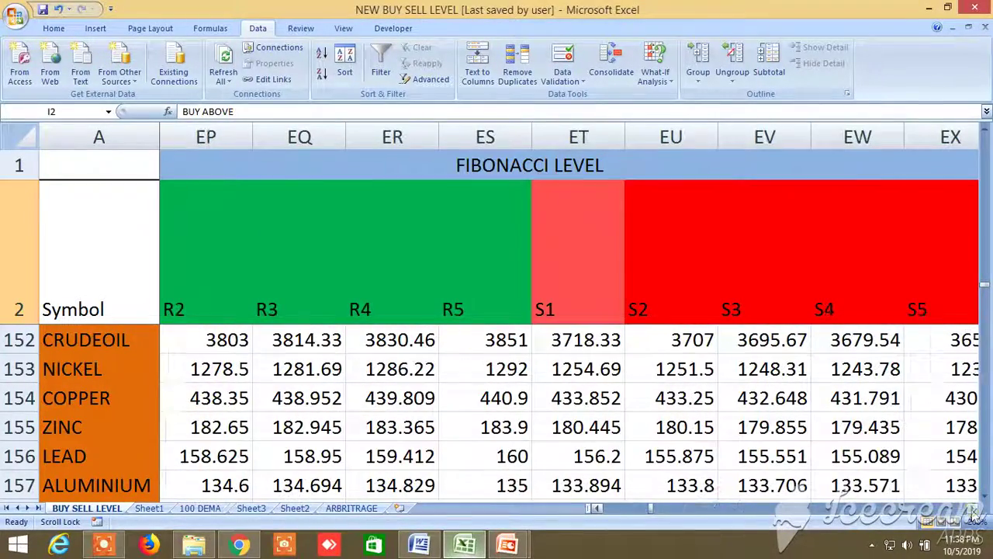
{"action": "left_click", "coordinate": [975, 509]}
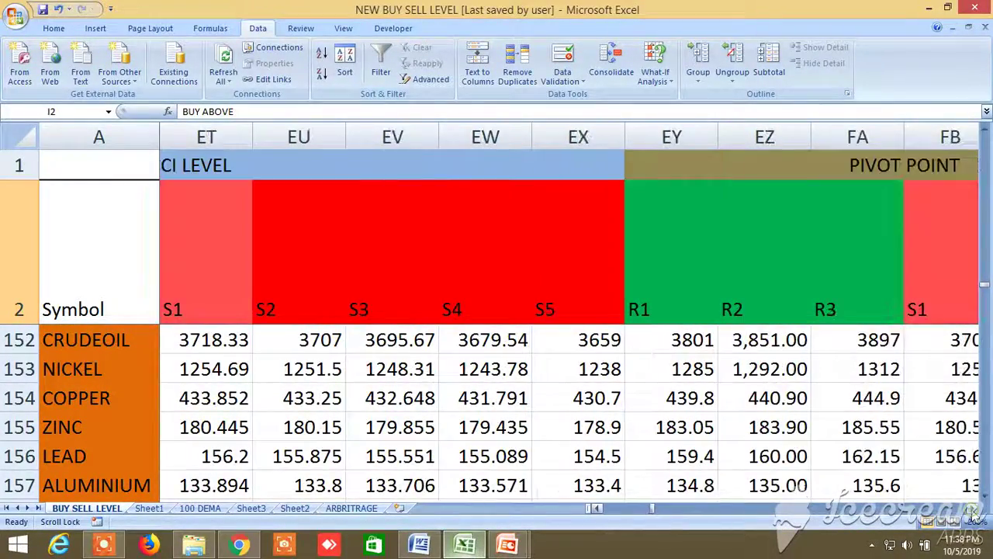
{"action": "left_click", "coordinate": [975, 510]}
{"action": "left_click", "coordinate": [974, 509]}
{"action": "left_click", "coordinate": [975, 509]}
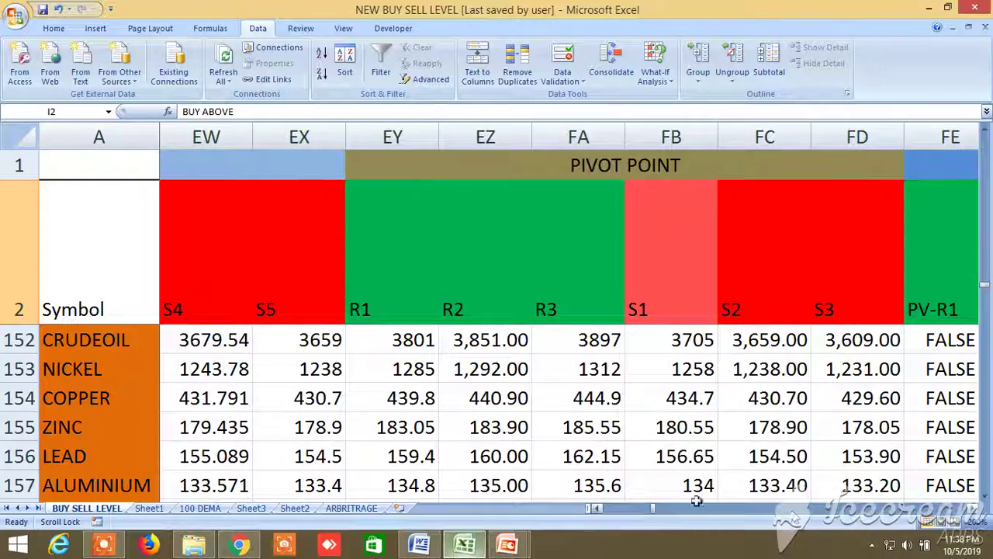
Step: Return to the HIGH, LOW, CLOSE and buy level columns and review the rows from ZINC to NATURAL GAS
{"action": "left_click_drag", "start_coordinate": [652, 506], "coordinate": [573, 507]}
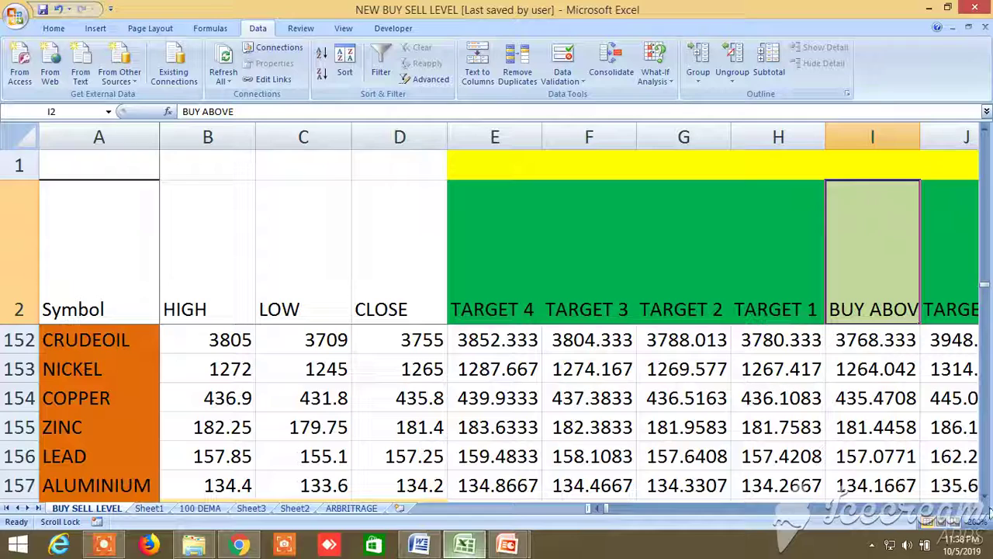
{"action": "left_click", "coordinate": [986, 501]}
{"action": "left_click", "coordinate": [987, 500]}
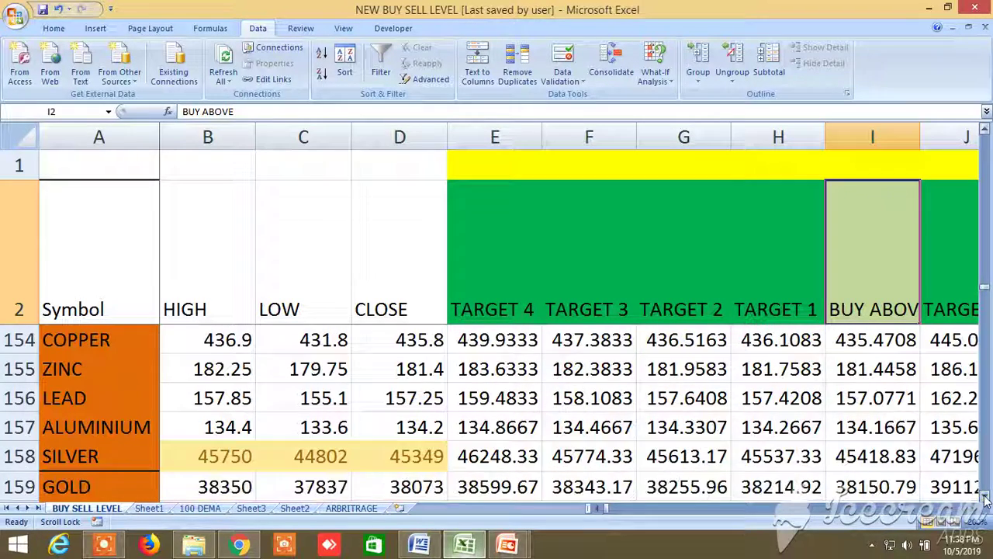
{"action": "left_click", "coordinate": [987, 501]}
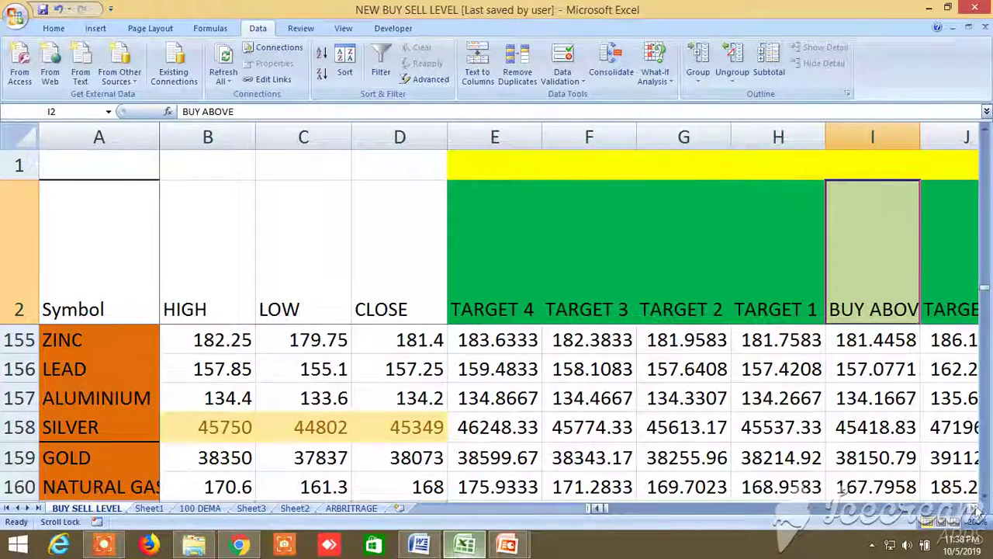
{"action": "left_click_drag", "start_coordinate": [973, 508], "coordinate": [974, 508]}
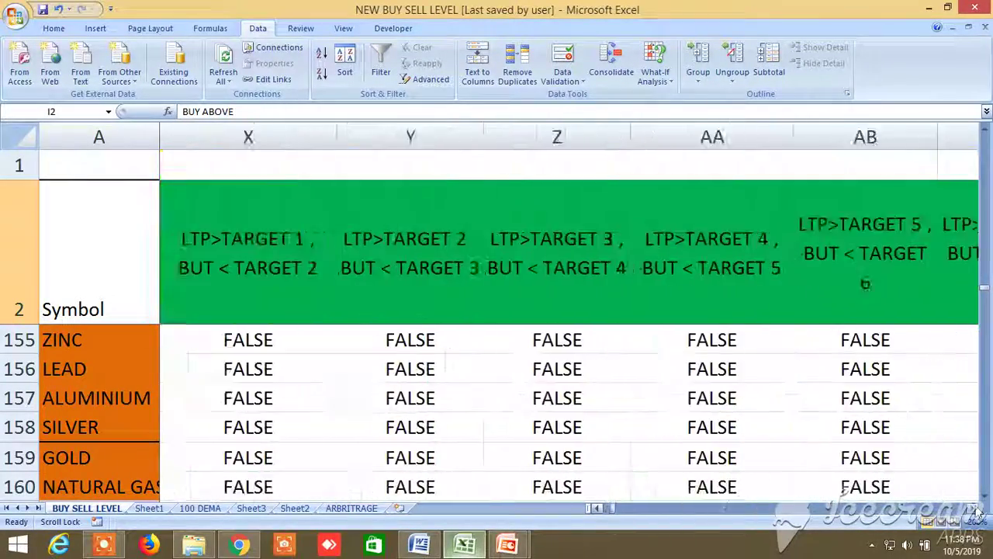
Step: Look through the LTP-versus-target columns up to LTP>TP and LTP<TP for the ZINC to NATURAL GAS rows
{"action": "key", "text": "Right"}
{"action": "key", "text": "Right"}
{"action": "key", "text": "Right"}
{"action": "key", "text": "Right"}
{"action": "key", "text": "Right"}
{"action": "key", "text": "Right"}
{"action": "key", "text": "Right"}
{"action": "key", "text": "Right"}
{"action": "key", "text": "Right"}
{"action": "key", "text": "Right"}
{"action": "key", "text": "Right"}
{"action": "key", "text": "Right"}
{"action": "key", "text": "Right"}
{"action": "key", "text": "Right"}
{"action": "key", "text": "Right"}
{"action": "key", "text": "Right"}
{"action": "key", "text": "Right"}
{"action": "key", "text": "Right"}
{"action": "key", "text": "Right"}
{"action": "key", "text": "Right"}
{"action": "key", "text": "Right"}
{"action": "key", "text": "Right"}
{"action": "key", "text": "Right"}
{"action": "key", "text": "Right"}
{"action": "key", "text": "Right"}
{"action": "key", "text": "Right"}
{"action": "key", "text": "Right"}
{"action": "key", "text": "Right"}
{"action": "key", "text": "Right"}
{"action": "key", "text": "Right"}
{"action": "key", "text": "Right"}
{"action": "key", "text": "Right"}
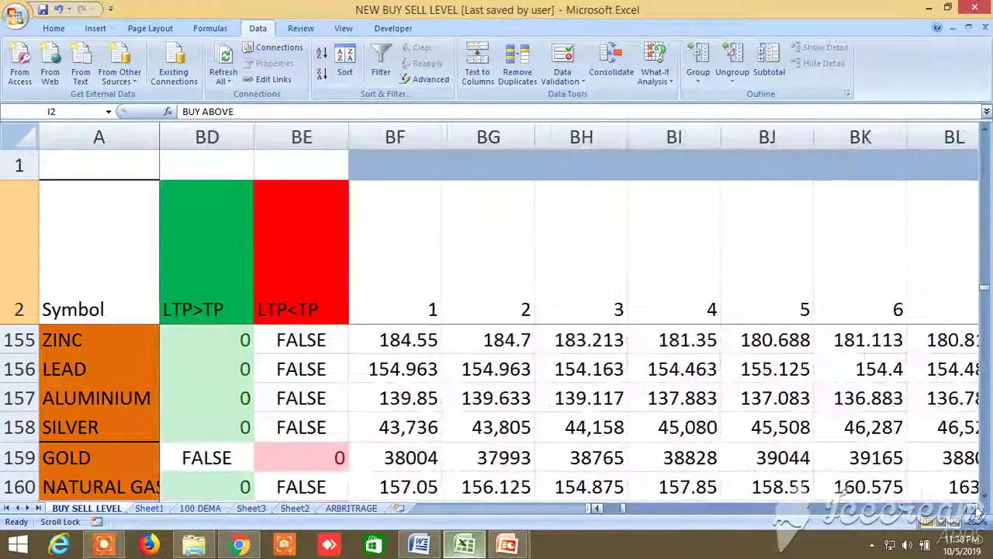
Step: Go through the numbered average price columns up to the 2, 10 and 20 period moving averages
{"action": "key", "text": "Right"}
{"action": "key", "text": "Right"}
{"action": "key", "text": "Right"}
{"action": "key", "text": "Right"}
{"action": "key", "text": "Right"}
{"action": "key", "text": "Right"}
{"action": "key", "text": "Right"}
{"action": "key", "text": "Right"}
{"action": "key", "text": "Right"}
{"action": "key", "text": "Right"}
{"action": "key", "text": "Right"}
{"action": "key", "text": "Right"}
{"action": "key", "text": "Right"}
{"action": "key", "text": "Right"}
{"action": "key", "text": "Right"}
{"action": "key", "text": "Right"}
{"action": "key", "text": "Right"}
{"action": "key", "text": "Right"}
{"action": "key", "text": "Right"}
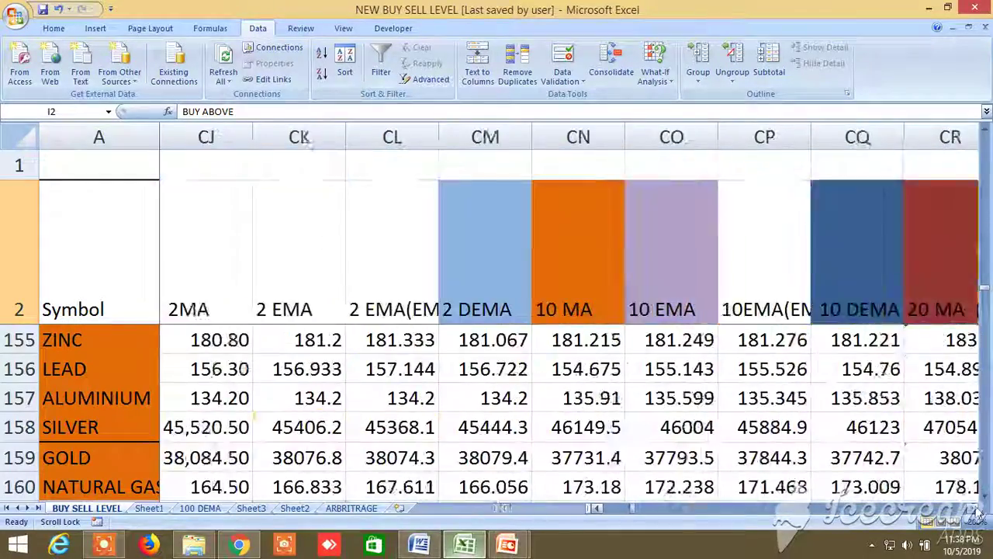
Step: Examine the DEMA, MAX, MIN and stochastic columns together with the DEMA and EMA cross buy and sell signals
{"action": "key", "text": "Right"}
{"action": "key", "text": "Right"}
{"action": "key", "text": "Right"}
{"action": "key", "text": "Right"}
{"action": "key", "text": "Right"}
{"action": "key", "text": "Right"}
{"action": "key", "text": "Right"}
{"action": "key", "text": "Right"}
{"action": "key", "text": "Right"}
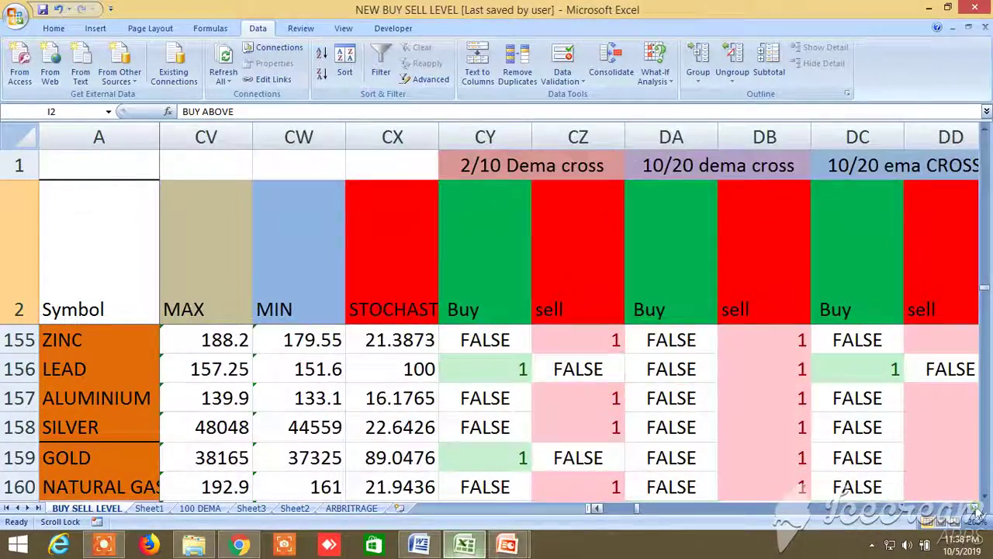
{"action": "key", "text": "Right"}
{"action": "key", "text": "Right"}
{"action": "key", "text": "Right"}
{"action": "key", "text": "Right"}
{"action": "key", "text": "Right"}
{"action": "key", "text": "Right"}
{"action": "key", "text": "Right"}
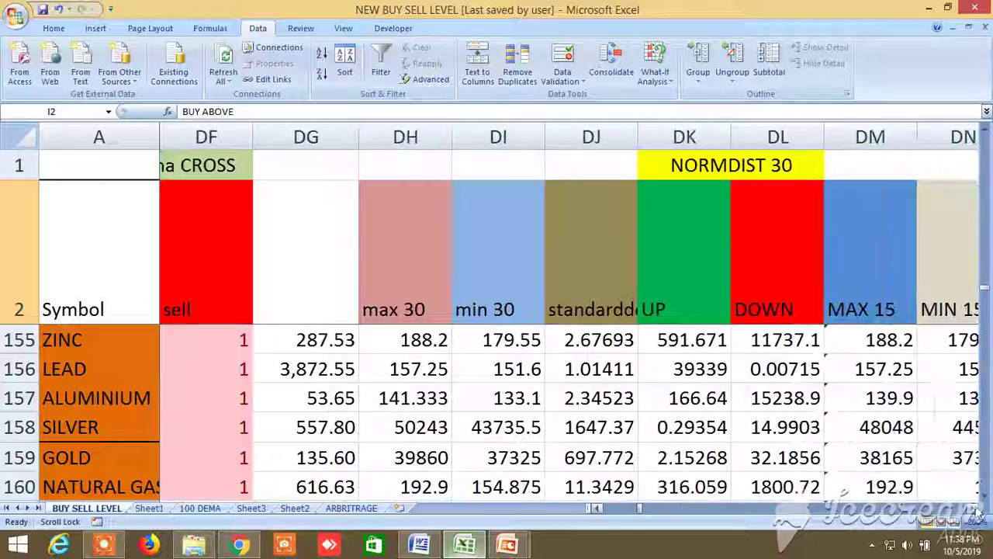
Step: Review the NORMDIST 30, 15, 5 and 1 columns and the matching PROBABILITY up and down signals
{"action": "key", "text": "Right"}
{"action": "key", "text": "Right"}
{"action": "key", "text": "Right"}
{"action": "key", "text": "Right"}
{"action": "key", "text": "Right"}
{"action": "key", "text": "Right"}
{"action": "key", "text": "Right"}
{"action": "key", "text": "Right"}
{"action": "key", "text": "Right"}
{"action": "key", "text": "Right"}
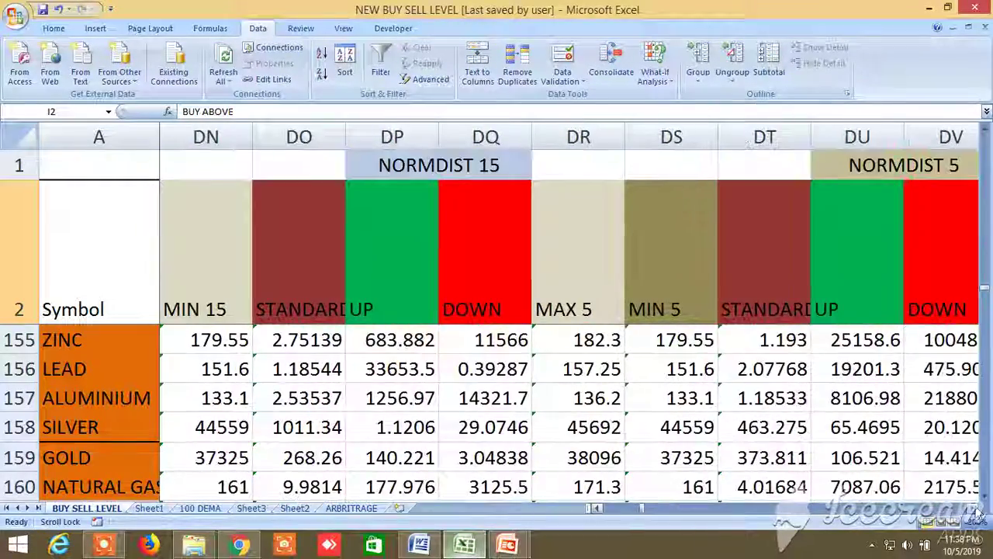
{"action": "key", "text": "Right"}
{"action": "key", "text": "Right"}
{"action": "key", "text": "Right"}
{"action": "key", "text": "Right"}
{"action": "key", "text": "Right"}
{"action": "key", "text": "Right"}
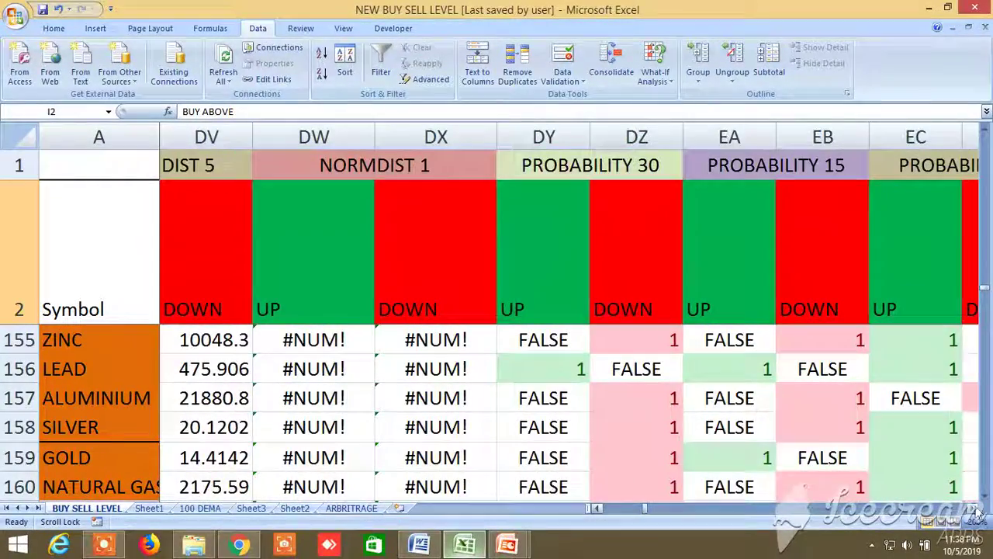
{"action": "key", "text": "Right"}
{"action": "key", "text": "Right"}
{"action": "key", "text": "Right"}
{"action": "key", "text": "Right"}
{"action": "key", "text": "Right"}
{"action": "key", "text": "Right"}
{"action": "key", "text": "Right"}
{"action": "key", "text": "Right"}
{"action": "key", "text": "Right"}
{"action": "key", "text": "Right"}
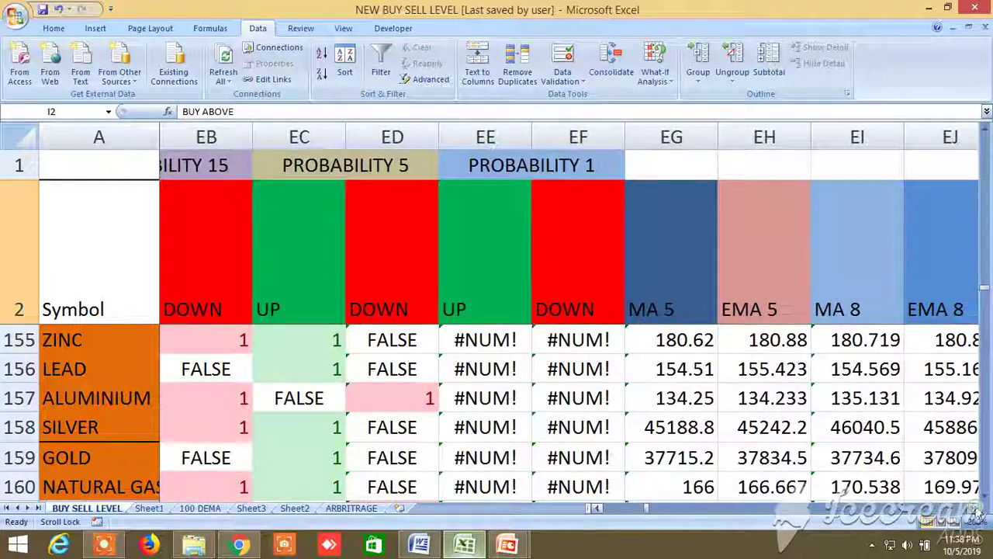
Step: Check the EMA 5-8-13 CROSSOVER signals, Fibonacci levels and pivot points for the ZINC to NATURAL GAS rows
{"action": "key", "text": "Right"}
{"action": "key", "text": "Right"}
{"action": "key", "text": "Right"}
{"action": "key", "text": "Right"}
{"action": "key", "text": "Right"}
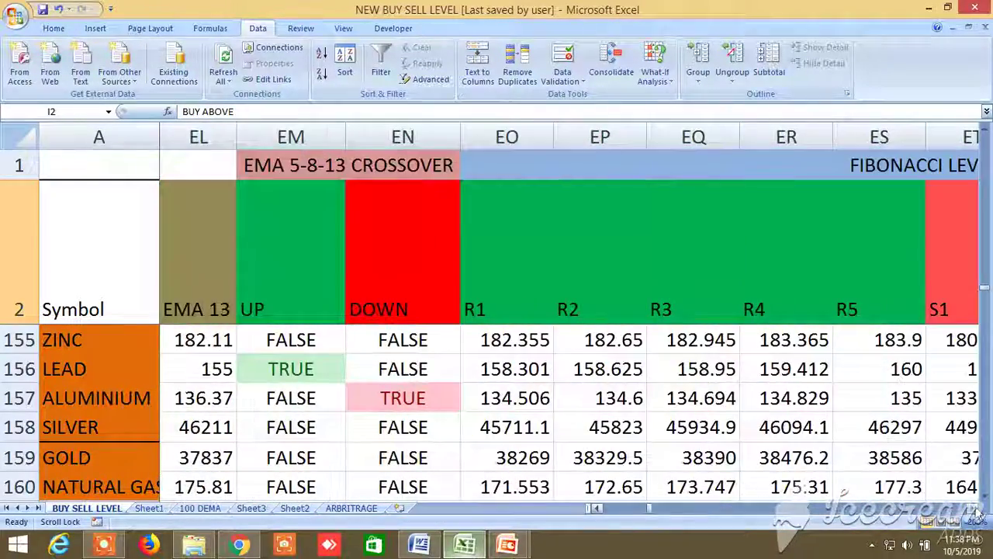
{"action": "key", "text": "Right"}
{"action": "key", "text": "Right"}
{"action": "key", "text": "Right"}
{"action": "key", "text": "Right"}
{"action": "key", "text": "Right"}
{"action": "key", "text": "Right"}
{"action": "key", "text": "Right"}
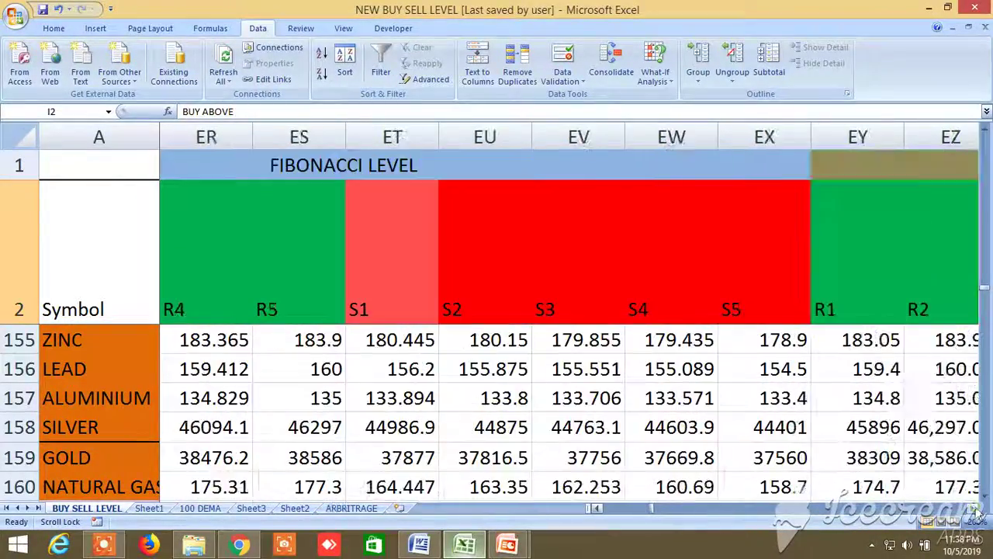
{"action": "key", "text": "Right"}
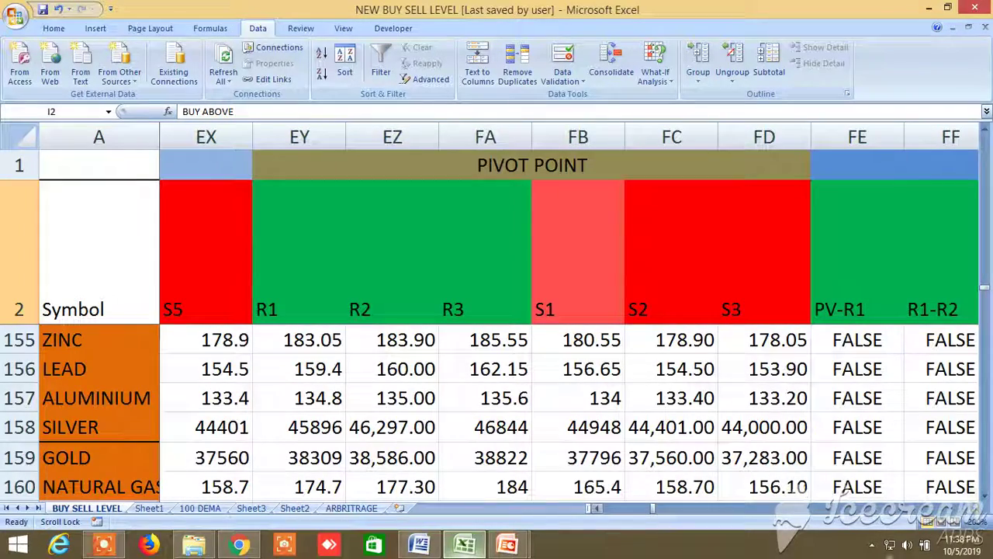
Step: Switch to the Chrome window showing the BANKNIFTY19OCTFUT chart in Zerodha Kite
{"action": "left_click", "coordinate": [244, 546]}
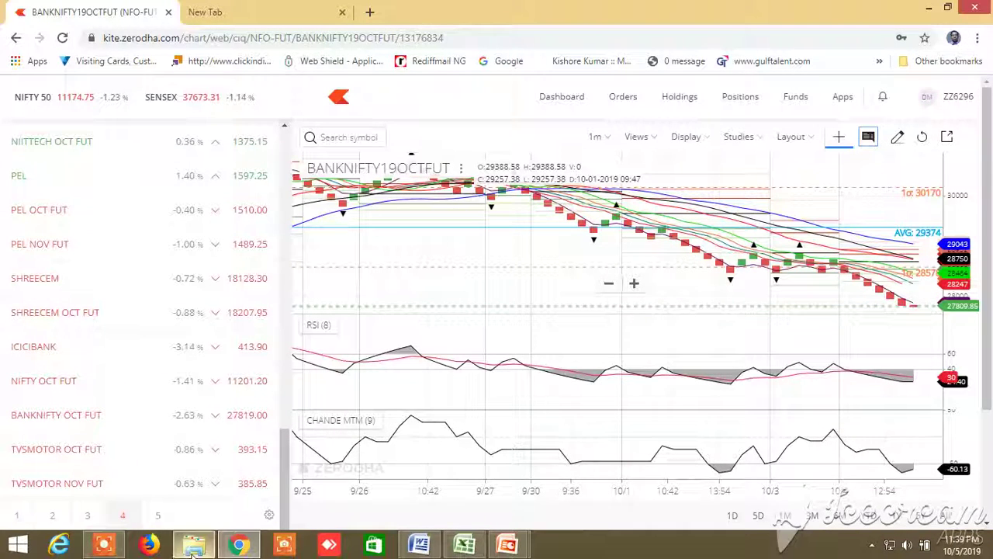
{"action": "left_click", "coordinate": [105, 546]}
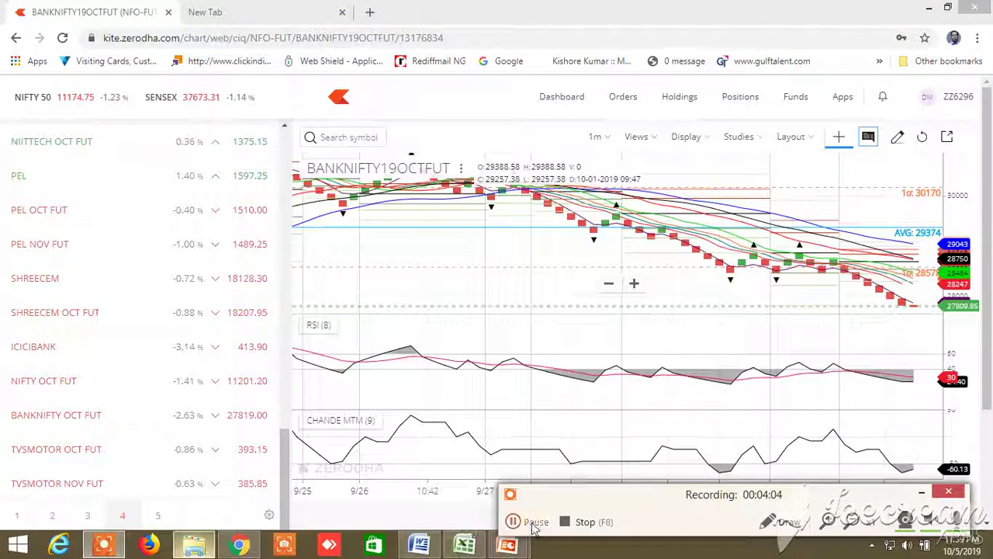